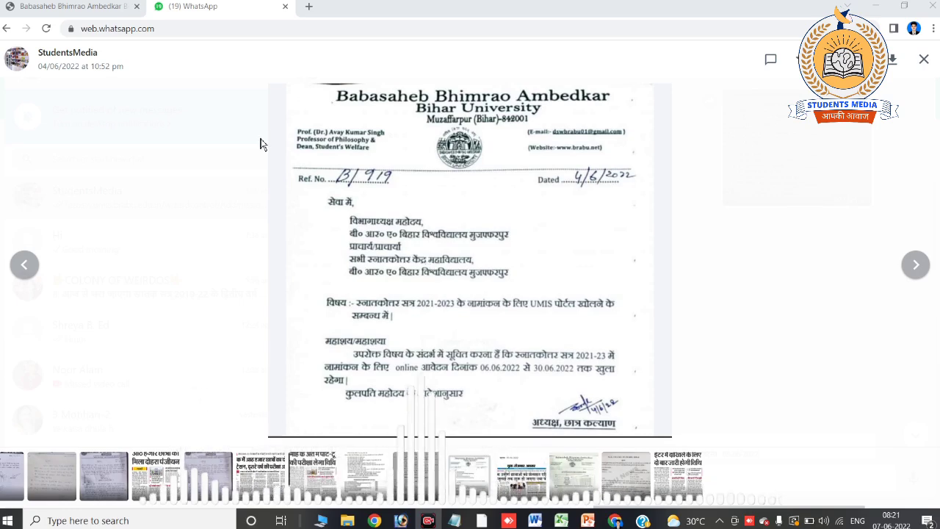
- After reading the BRABU PG 2021-23 UMIS notice in WhatsApp, switch back to the brabu.net tab
key(ctrl+shift+Tab)
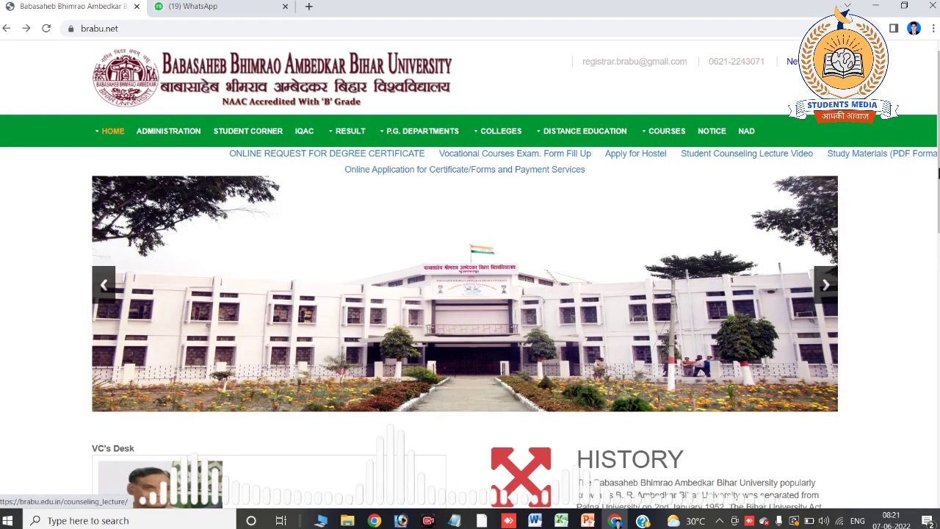
- Go to Student Corner and follow the 'UG Admissions 2021 (UMIS)' link to the UMIS login page
scroll(909, 163, down, 1)
scroll(470, 278, up, 1)
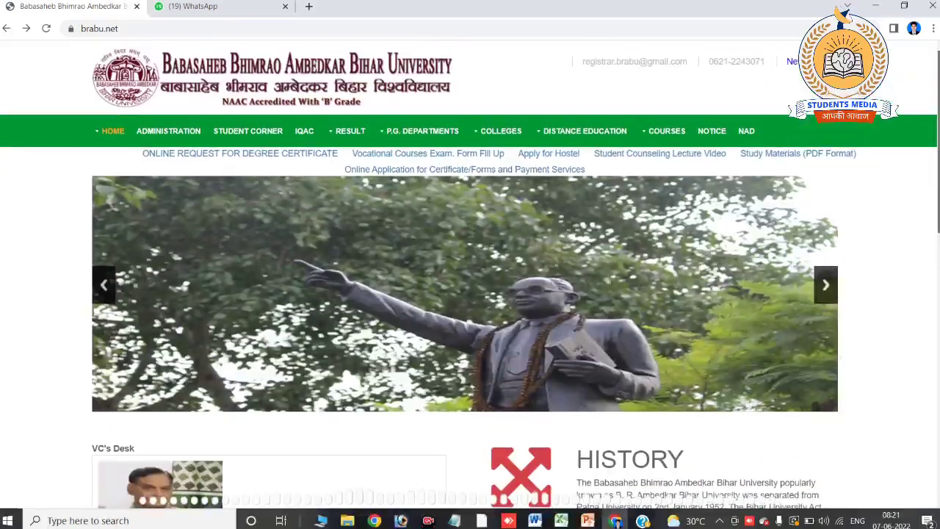
click(261, 140)
scroll(260, 139, up, 5)
scroll(260, 140, down, 5)
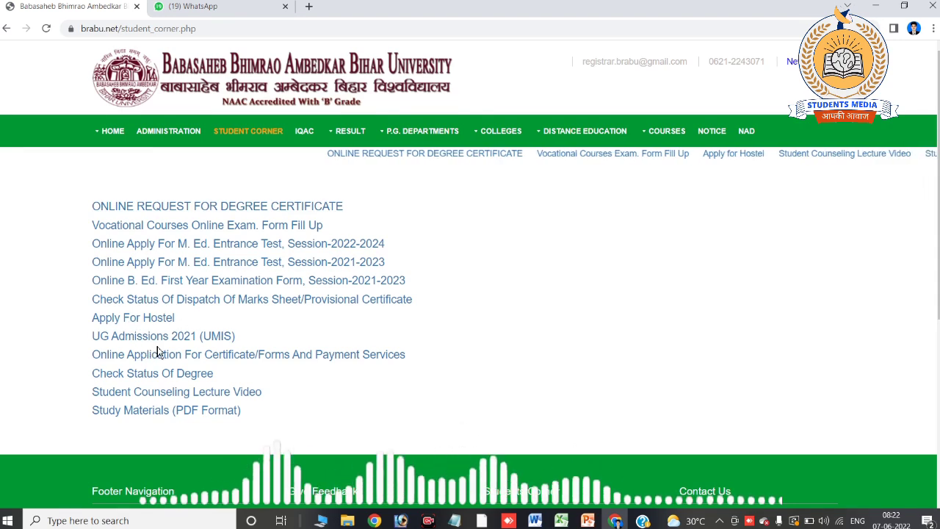
key(alt+Tab)
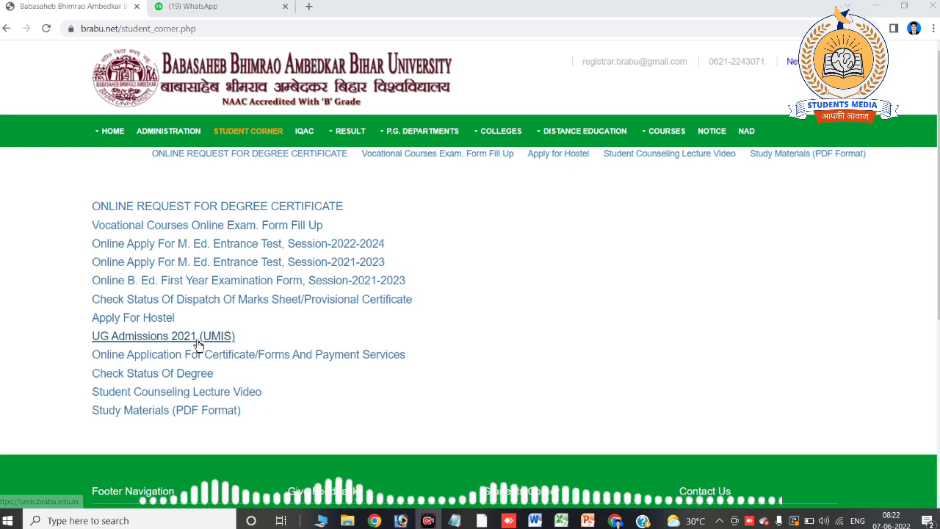
scroll(203, 336, up, 5)
click(192, 344)
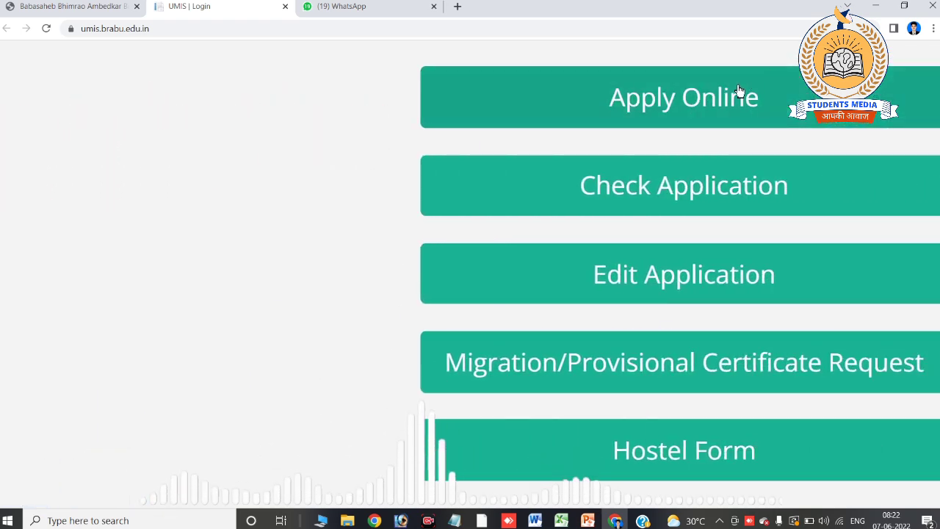
- From Apply Online, start the application in the 2021-2022 PG MA row
click(731, 95)
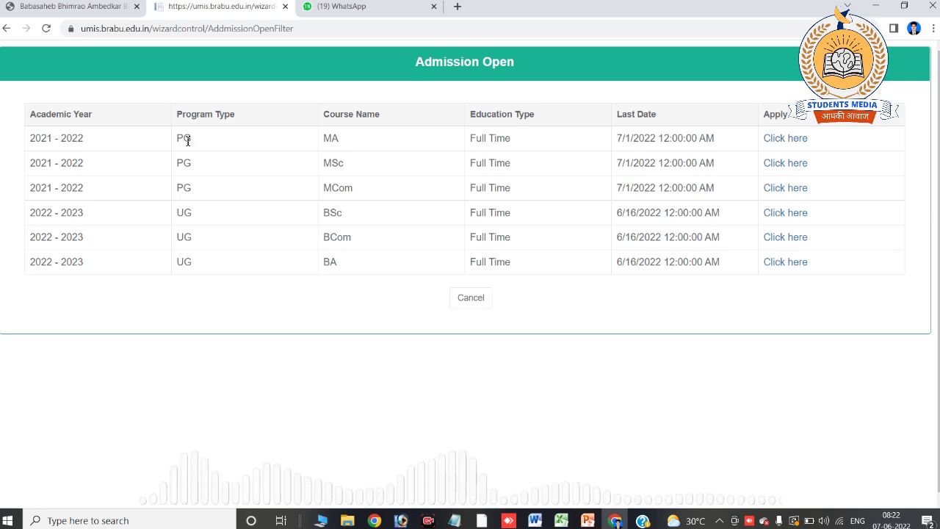
scroll(188, 176, up, 5)
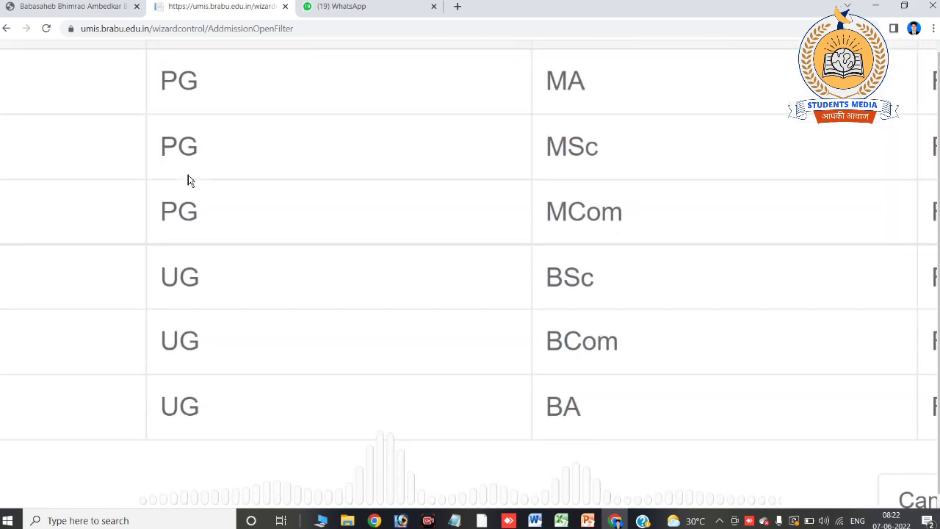
scroll(188, 180, down, 5)
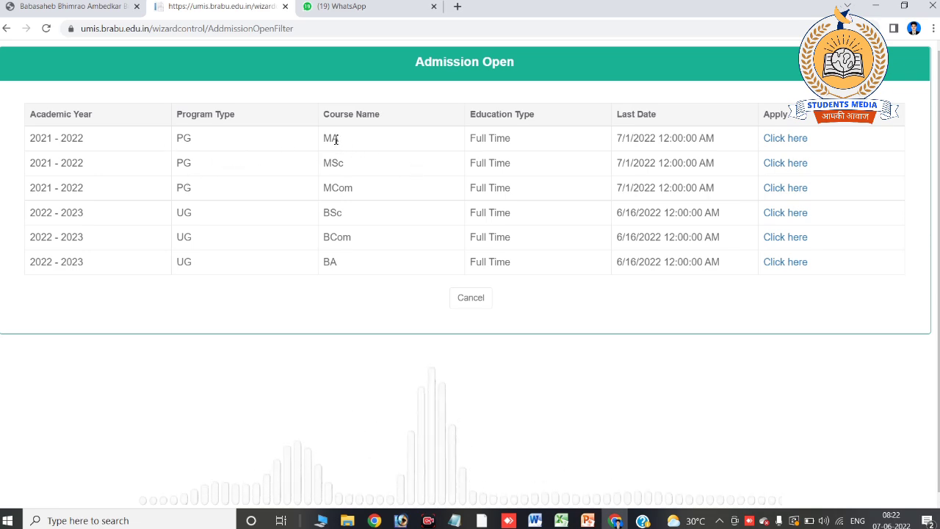
scroll(335, 139, up, 5)
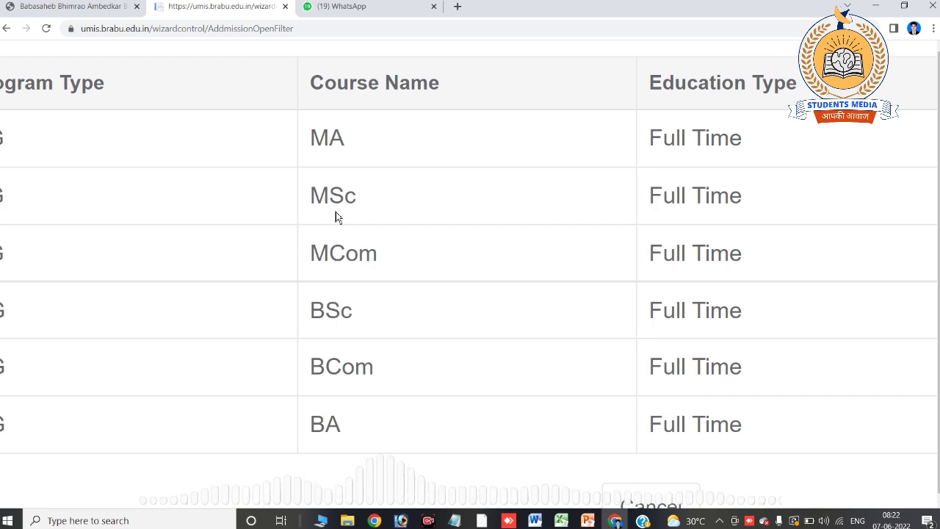
scroll(351, 260, down, 5)
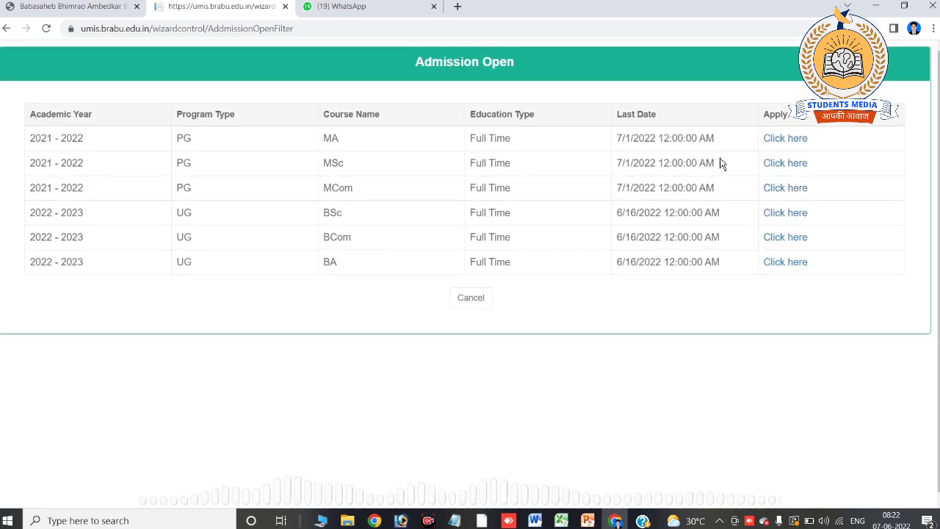
scroll(722, 163, up, 5)
scroll(722, 163, down, 4)
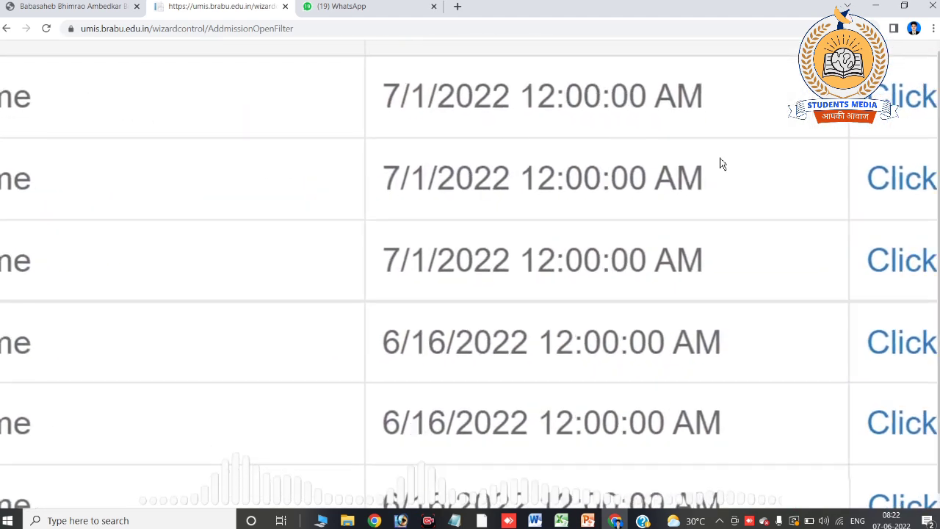
scroll(722, 163, down, 4)
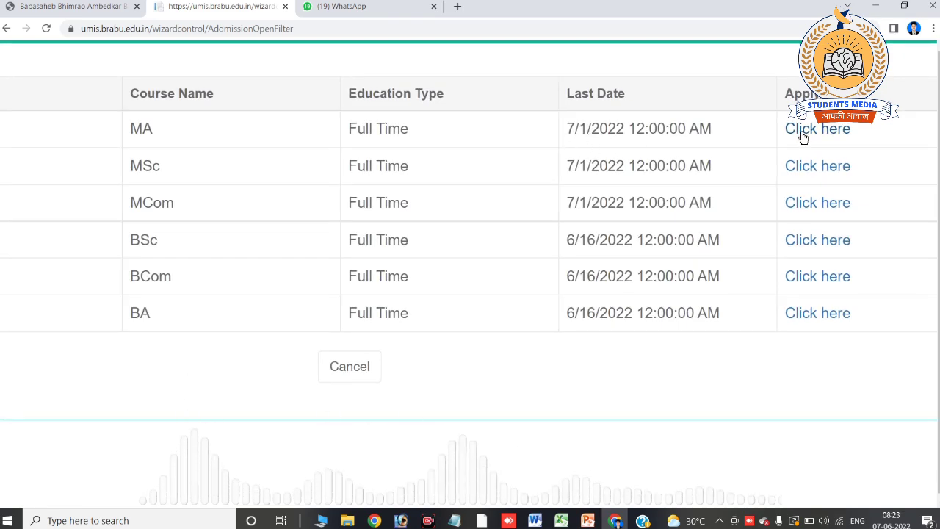
scroll(141, 160, down, 2)
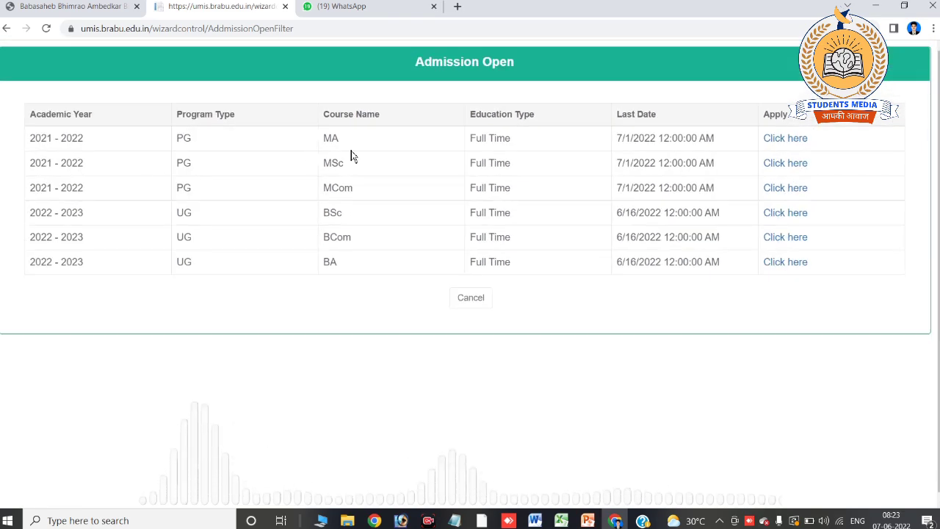
scroll(811, 143, up, 4)
click(741, 162)
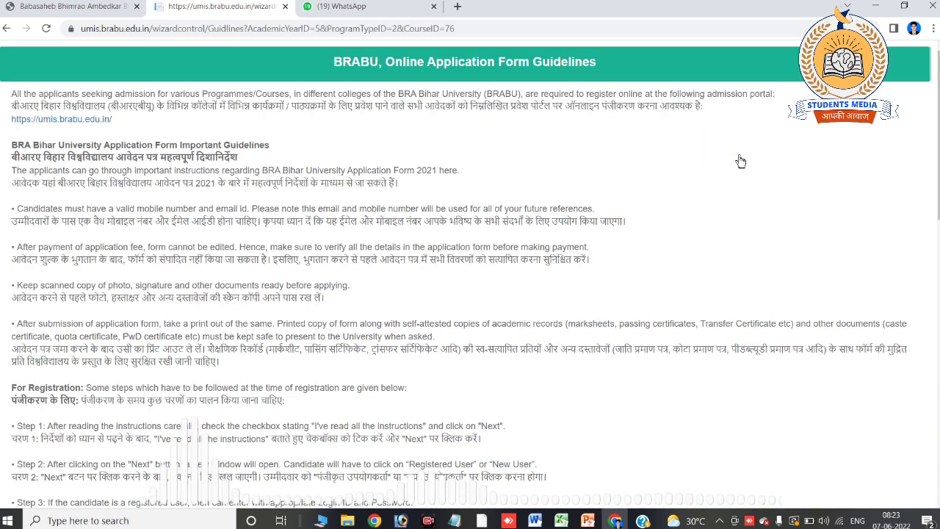
- Tick the 'I've read all the instructions' checkbox at the bottom of the guidelines
scroll(466, 274, down, 2)
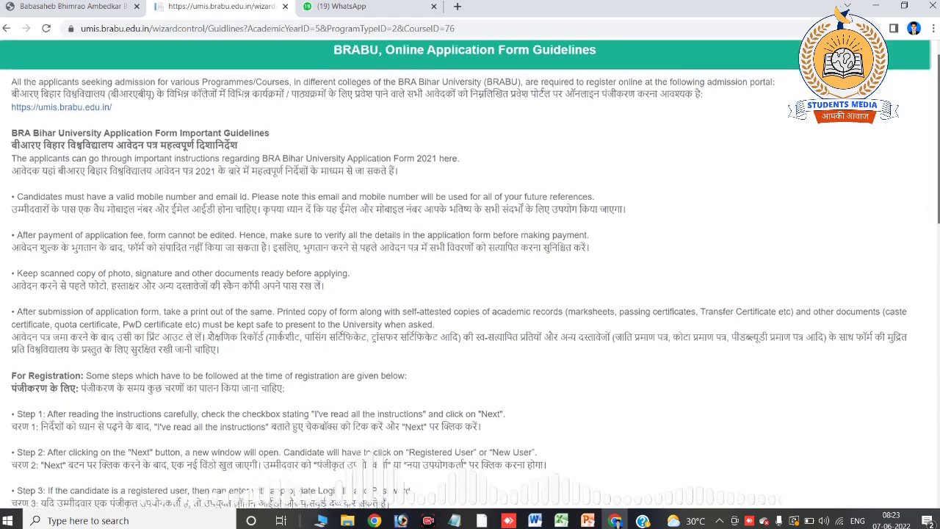
scroll(466, 274, up, 2)
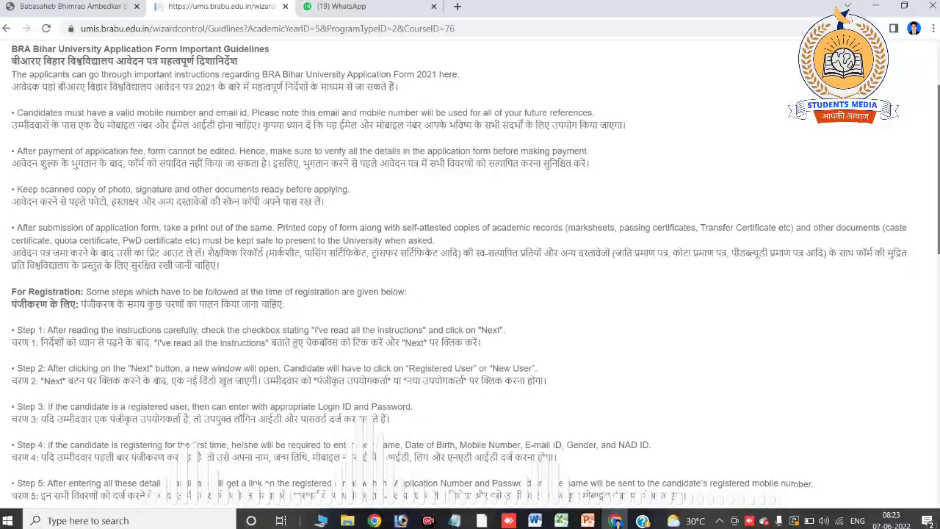
scroll(470, 274, down, 5)
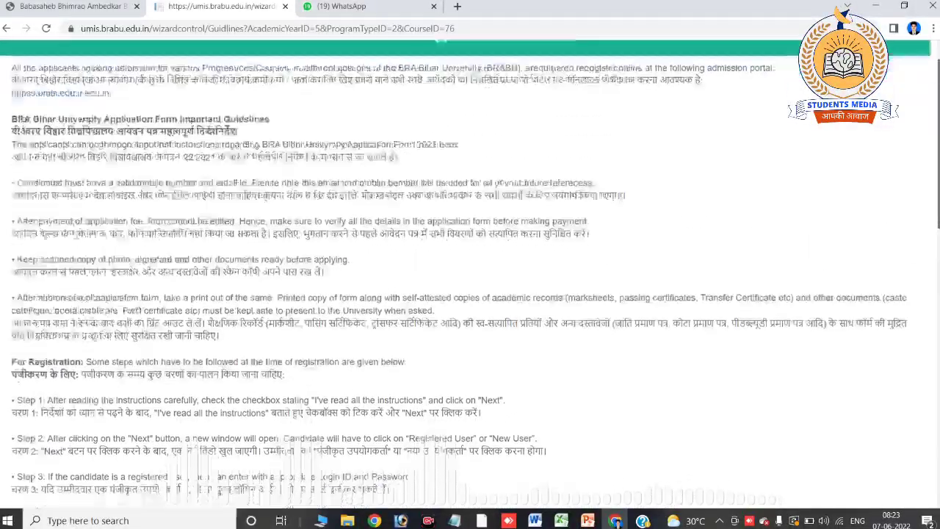
scroll(929, 490, down, 6)
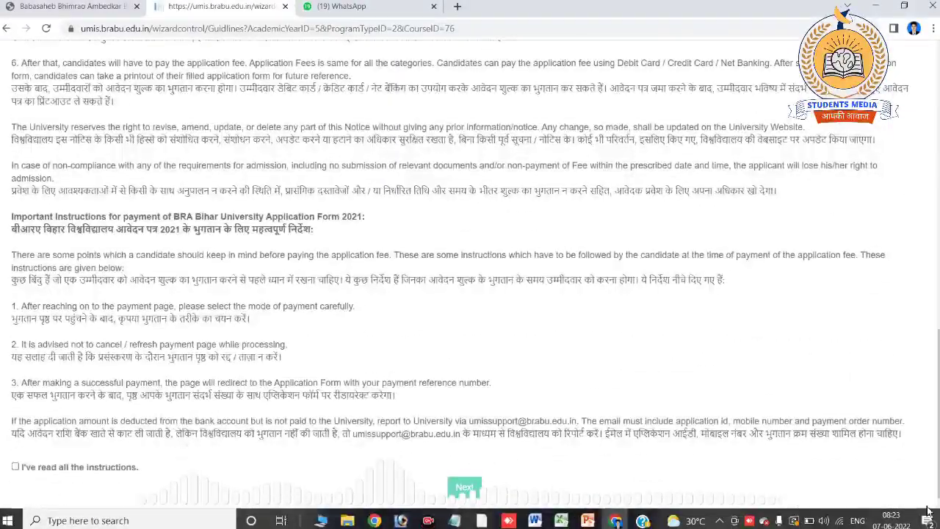
click(16, 467)
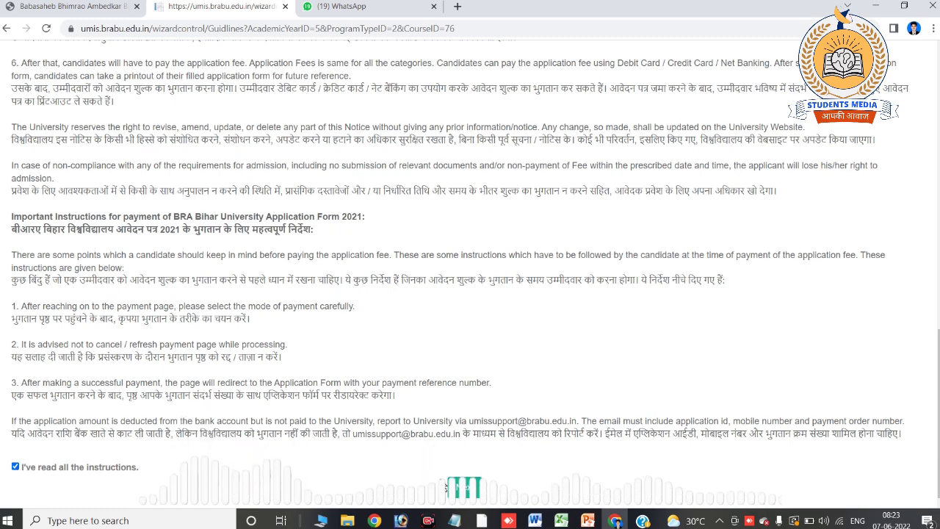
scroll(445, 487, up, 5)
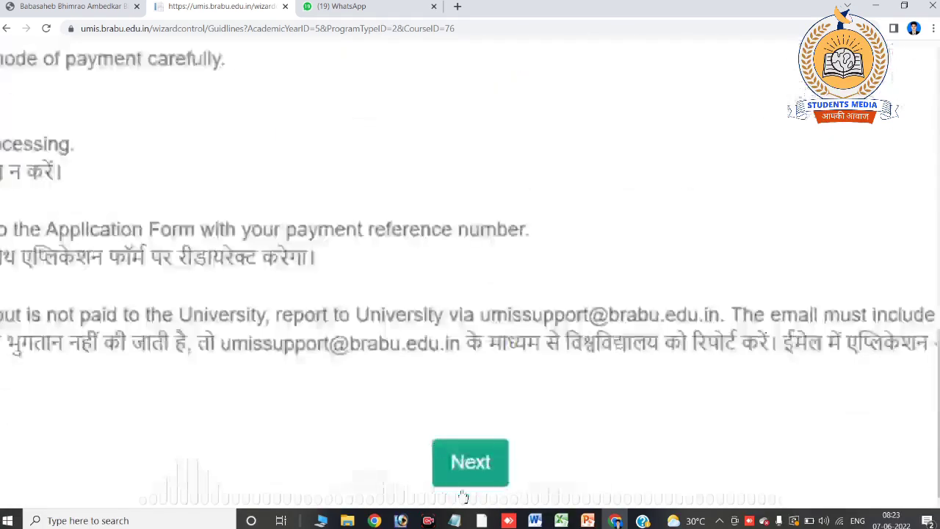
scroll(462, 497, up, 1)
- Continue past the guidelines with Next to the blank Candidate Application form
click(455, 459)
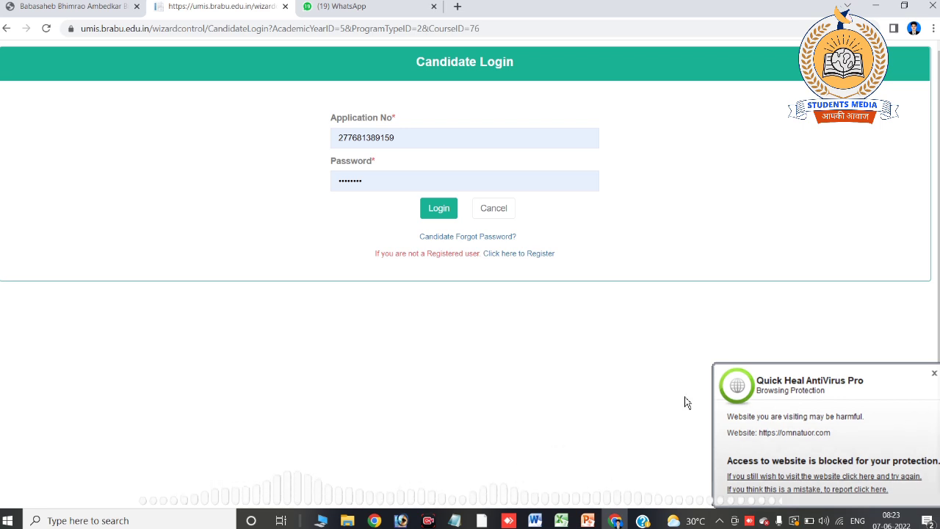
scroll(579, 306, up, 2)
scroll(579, 306, up, 3)
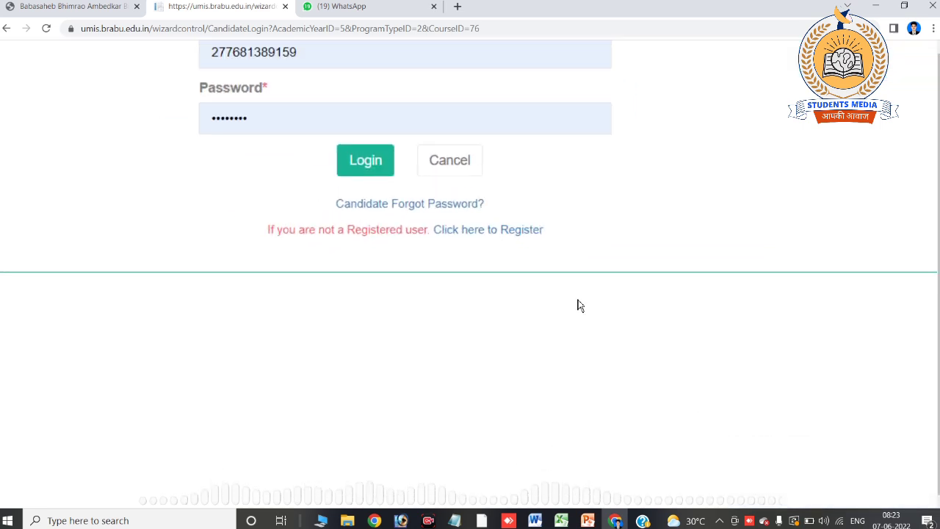
scroll(579, 306, down, 3)
scroll(579, 305, up, 3)
- Register a new candidate, entering first name, gender, date of birth and contact number
click(454, 214)
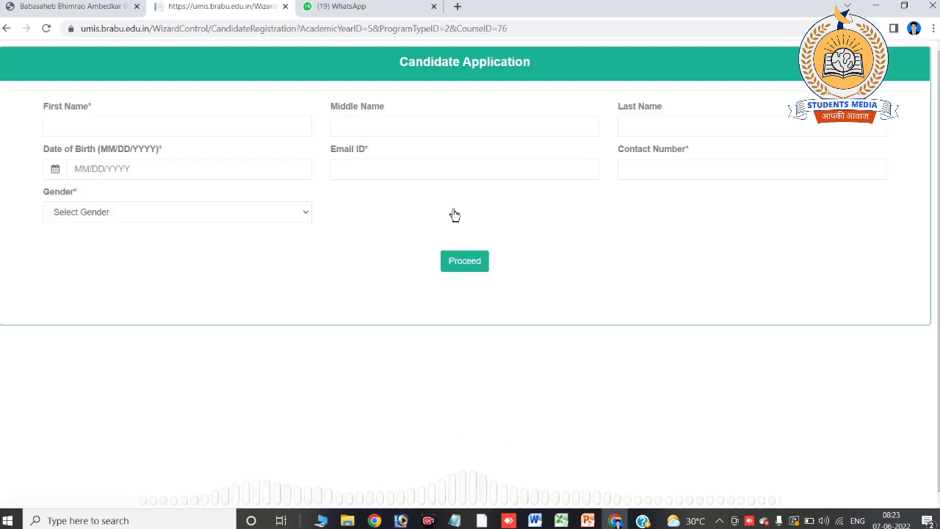
click(76, 129)
click(226, 219)
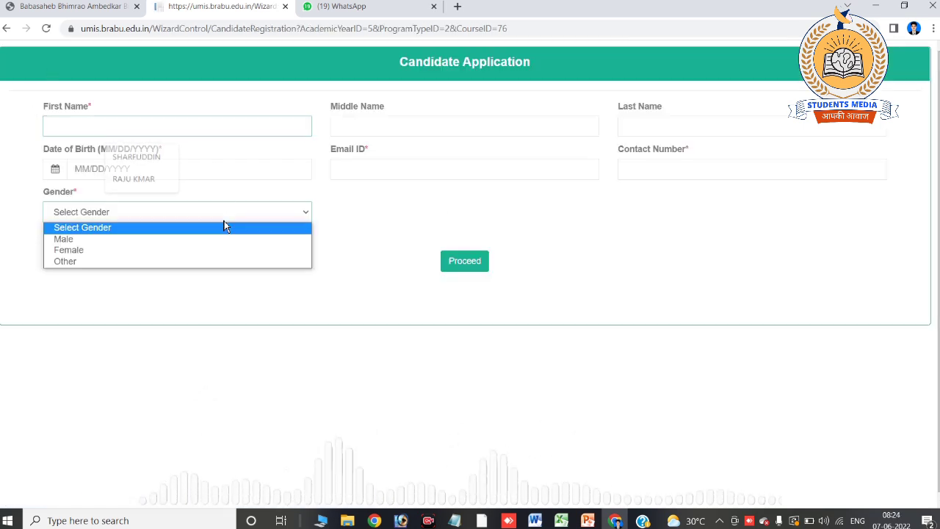
click(155, 168)
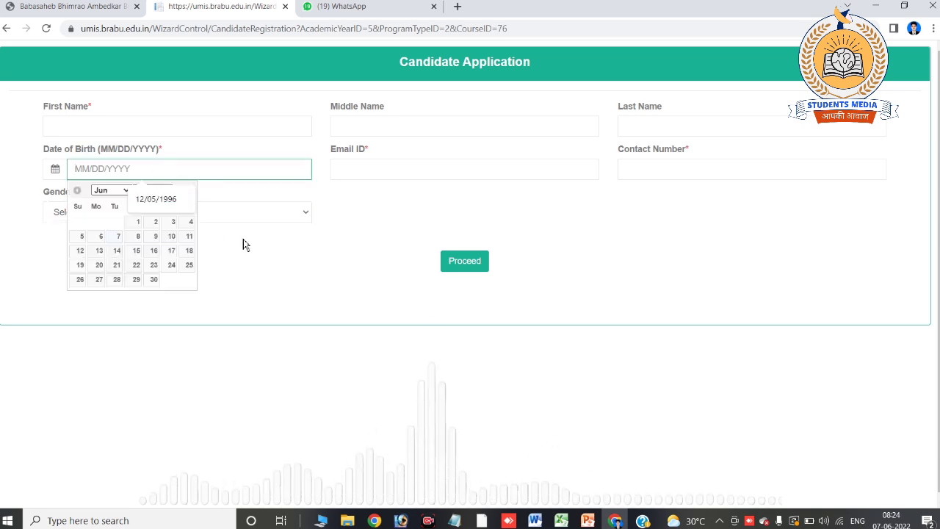
click(709, 162)
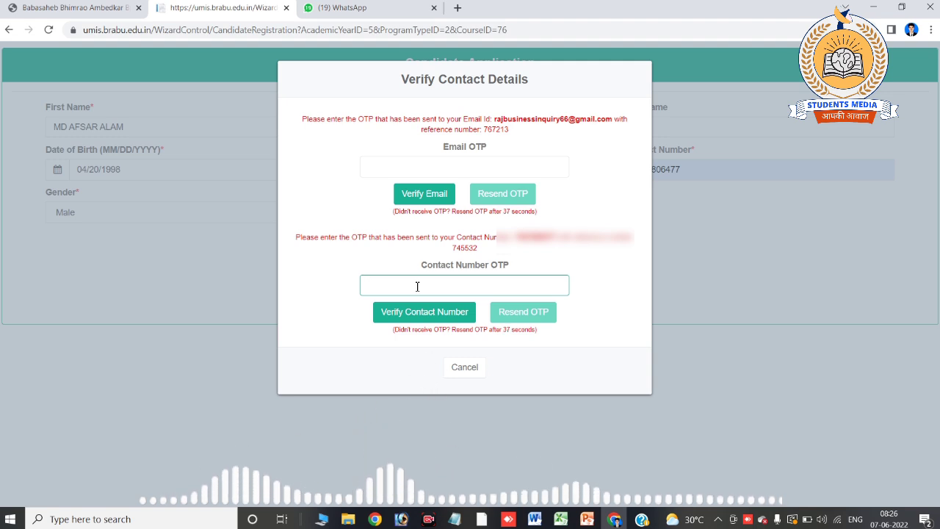
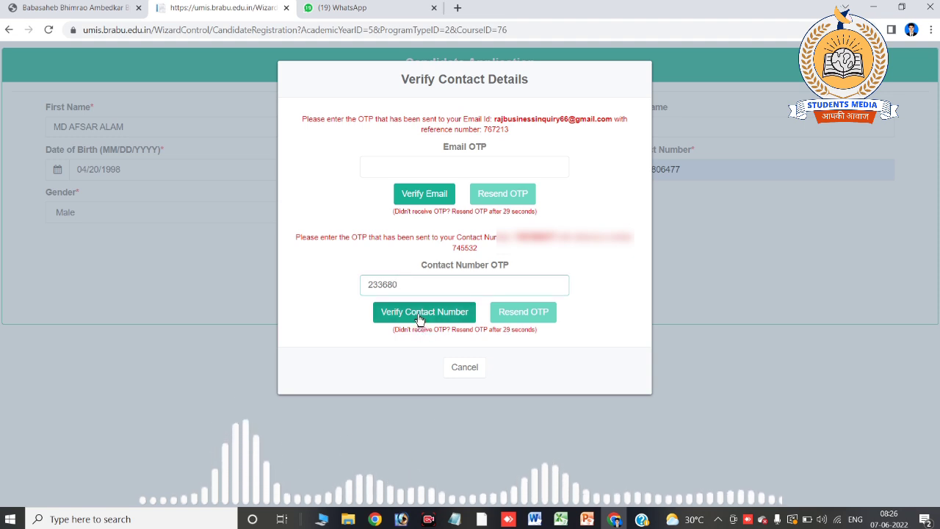
- Submit a contact-number OTP and dismiss the resulting invalid-OTP alert
click(420, 316)
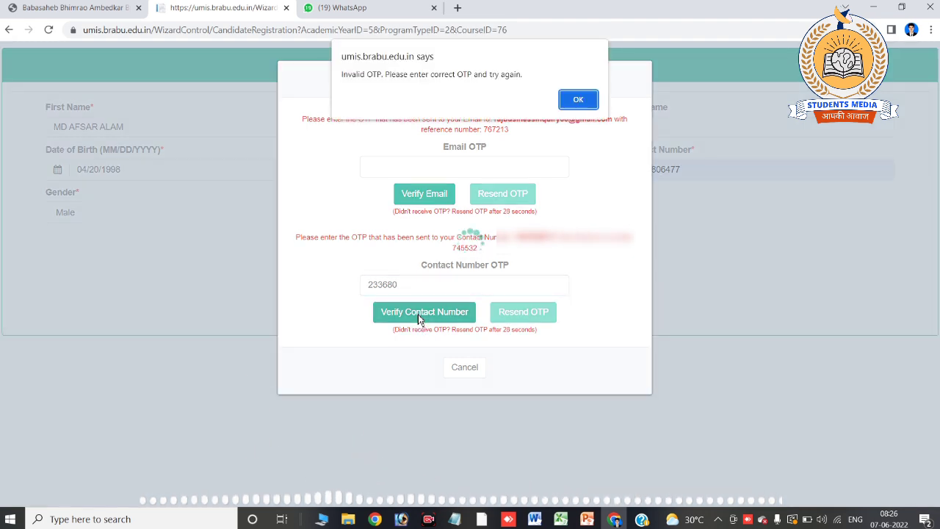
click(578, 99)
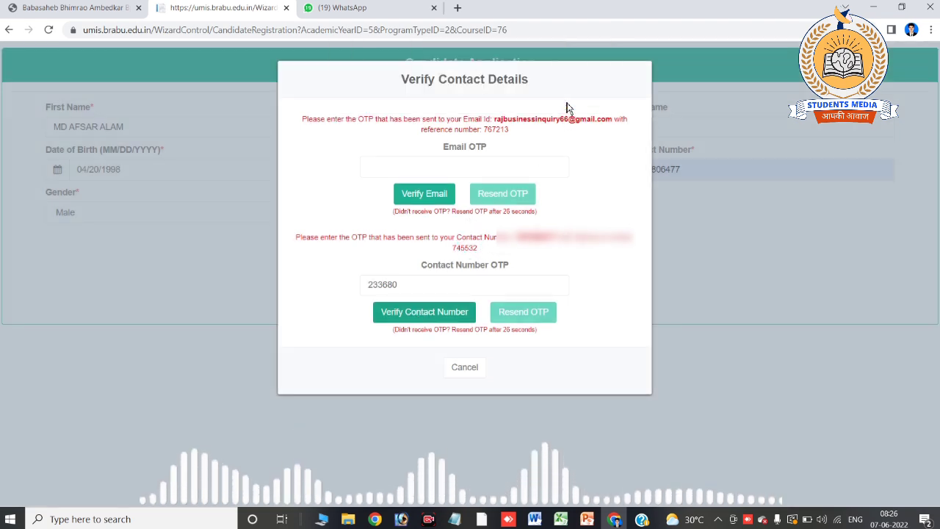
- Replace it with the correct contact-number OTP, verify it, and begin entering the e-mail OTP
click(410, 284)
key(BackSpace)
key(BackSpace)
key(BackSpace)
key(BackSpace)
key(BackSpace)
key(BackSpace)
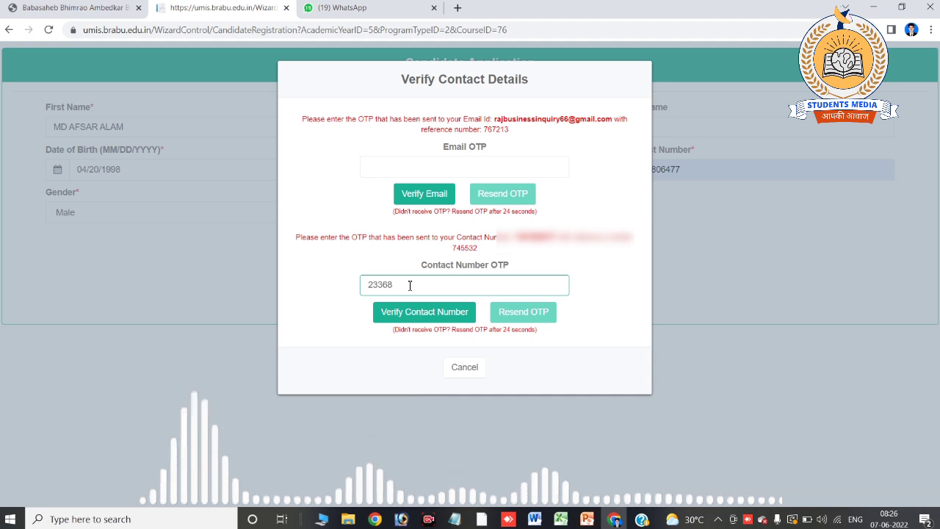
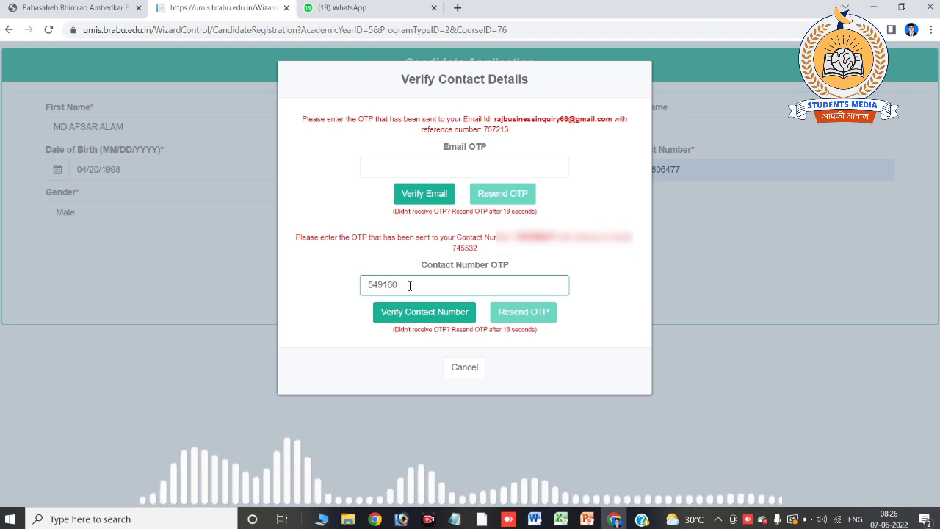
click(411, 313)
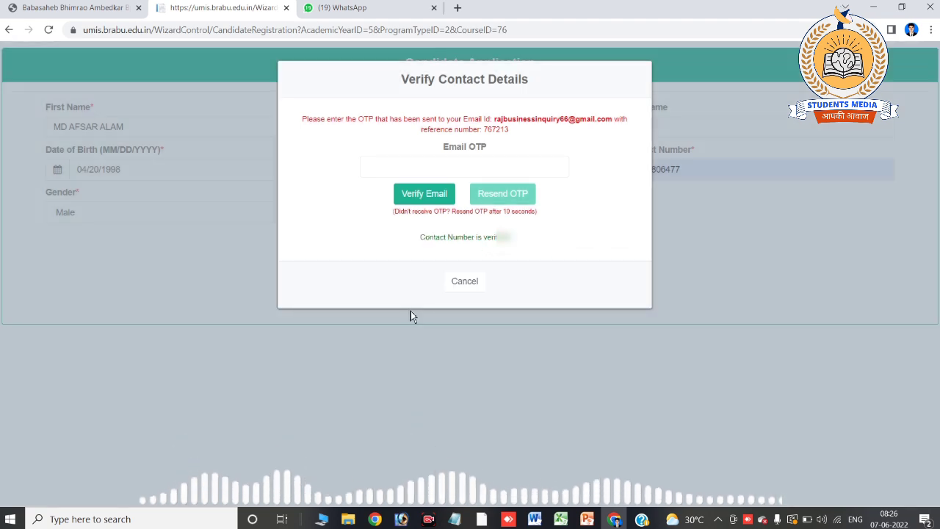
click(423, 167)
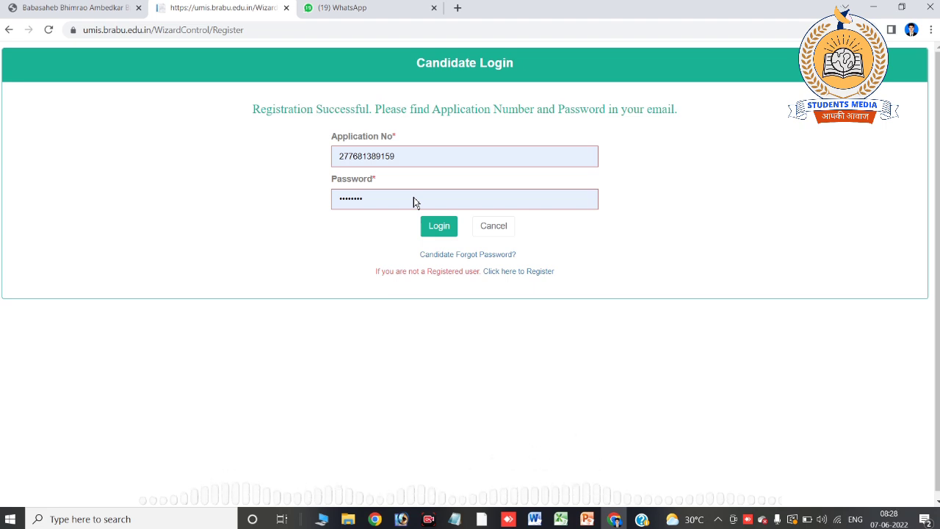
- Clear and re-enter the Application No, fill the password, and log in
click(405, 160)
key(BackSpace)
key(BackSpace)
key(BackSpace)
key(BackSpace)
key(BackSpace)
key(BackSpace)
key(BackSpace)
key(BackSpace)
key(BackSpace)
key(BackSpace)
key(BackSpace)
key(BackSpace)
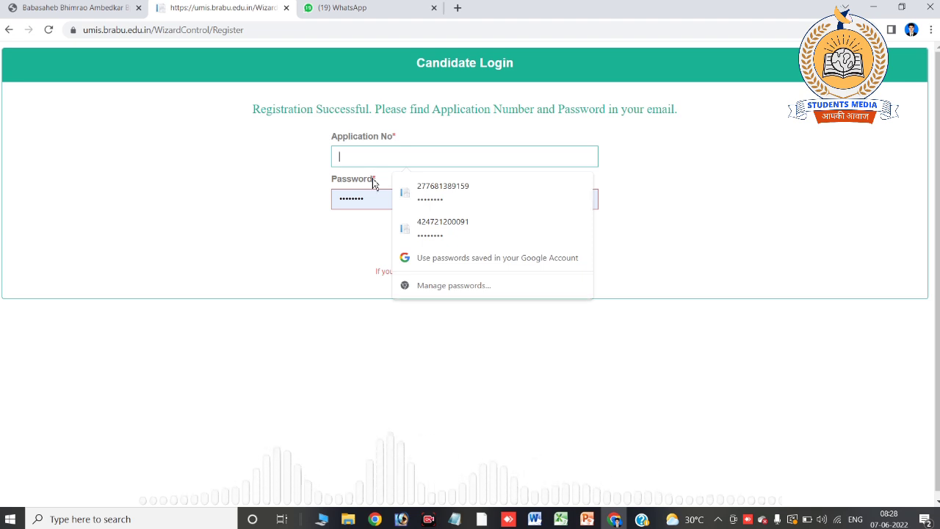
click(371, 199)
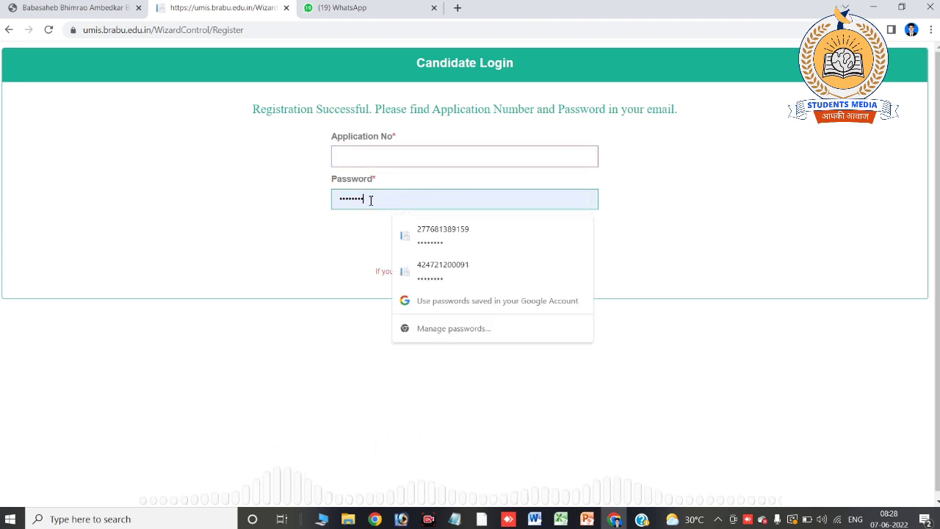
click(357, 156)
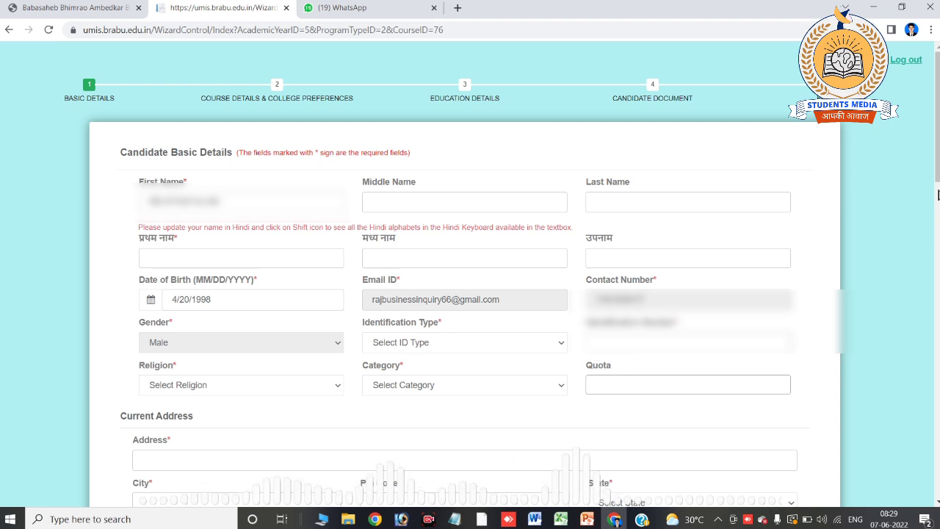
scroll(493, 276, down, 1)
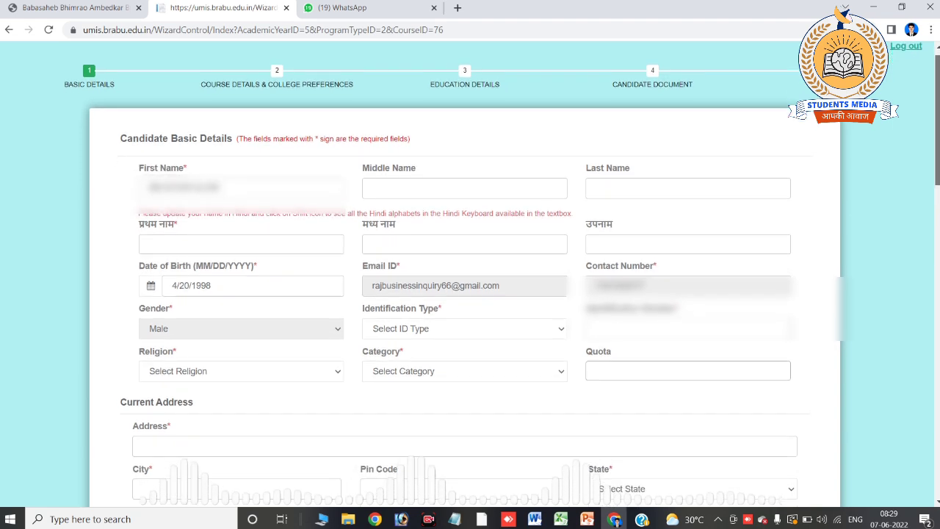
drag(935, 157, 930, 309)
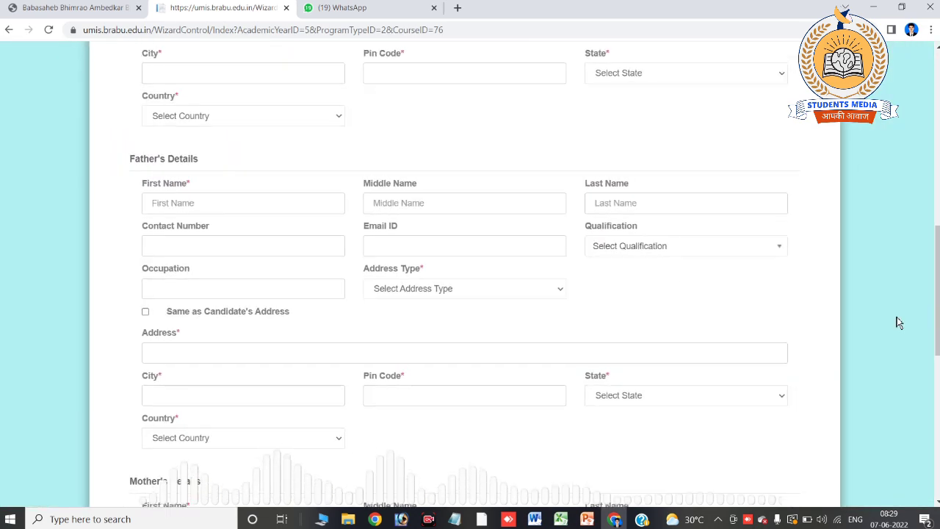
drag(937, 312, 937, 405)
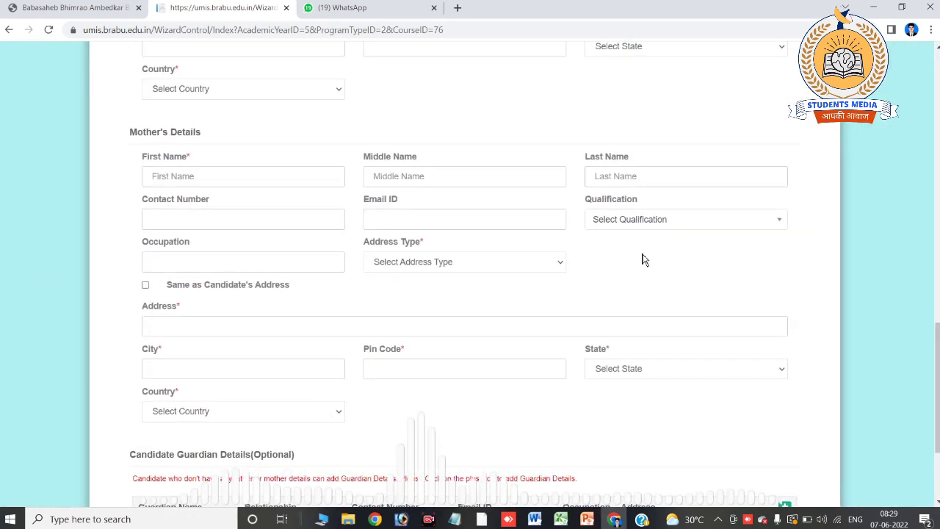
drag(937, 389, 937, 433)
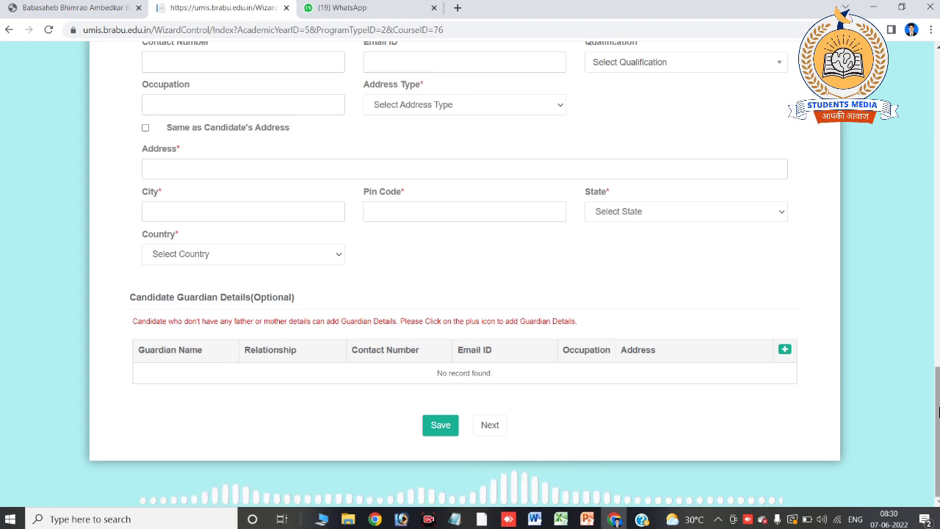
- Acknowledge the saved basic details and continue to Course Details & College Preferences
scroll(939, 415, up, 1)
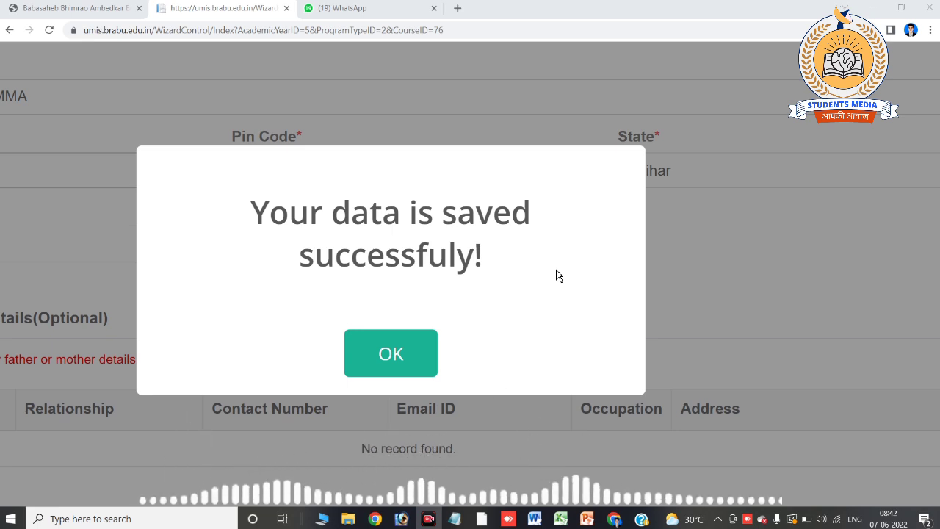
click(392, 351)
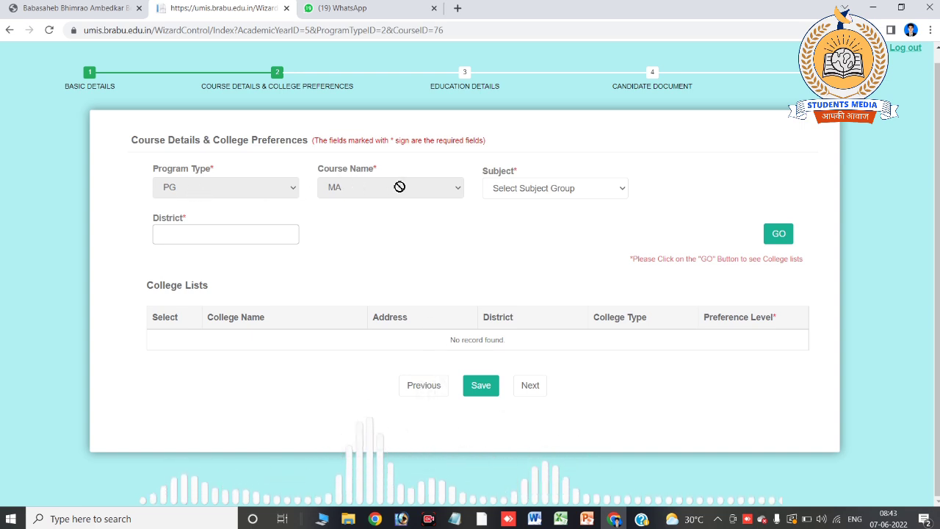
- Choose History as the Subject and Muzaffarpur as the District
click(527, 190)
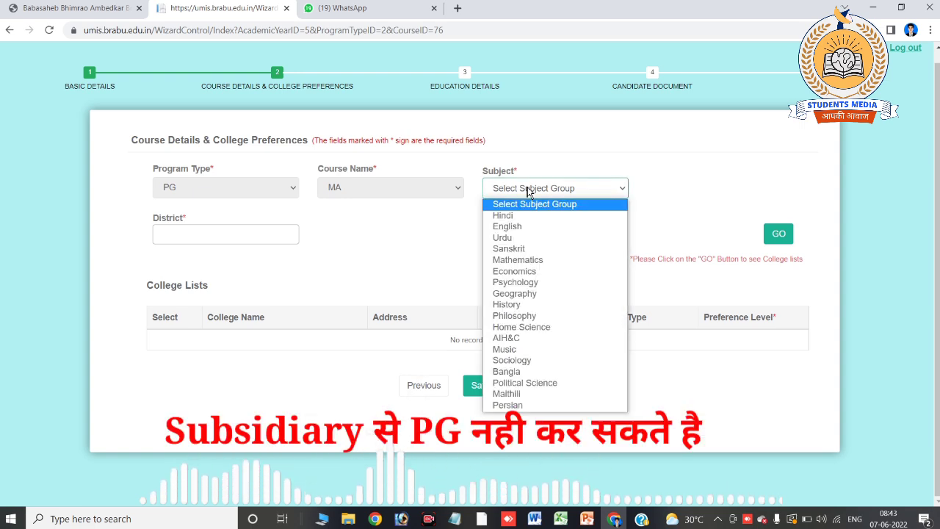
click(522, 306)
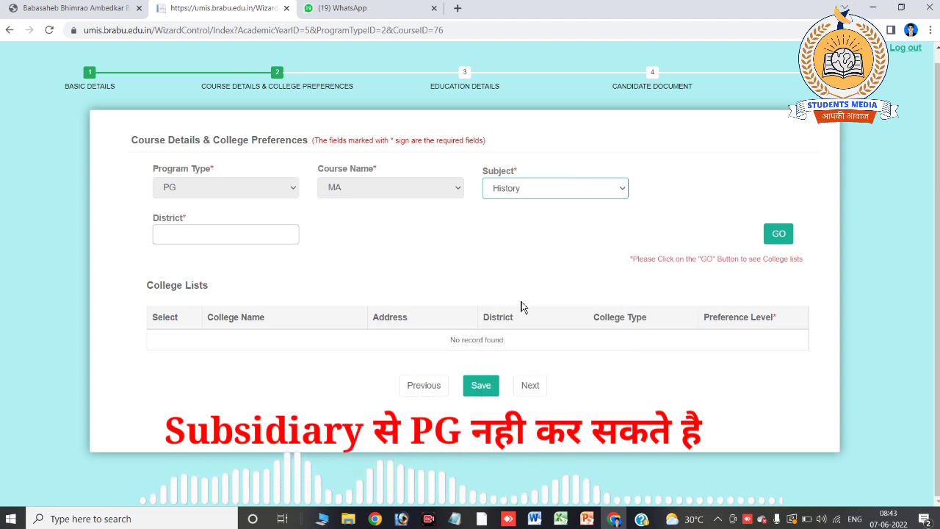
click(192, 235)
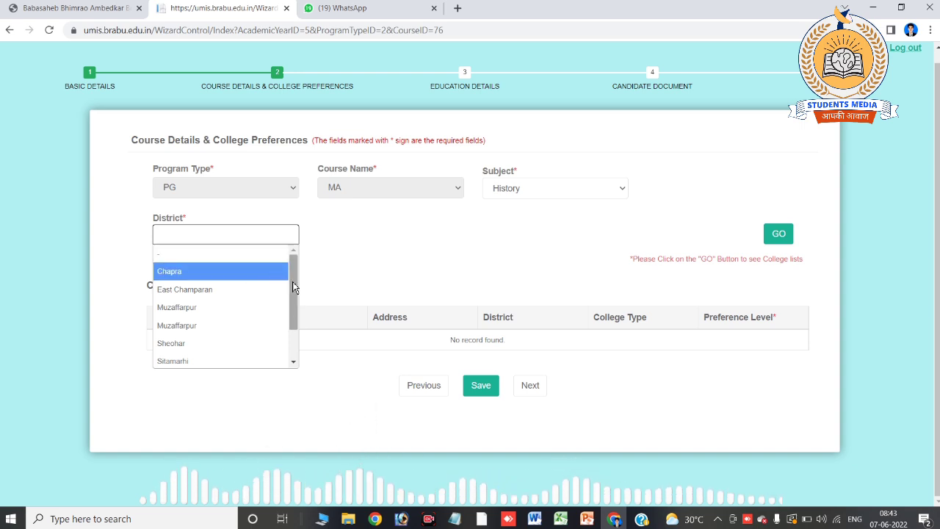
drag(294, 286, 299, 318)
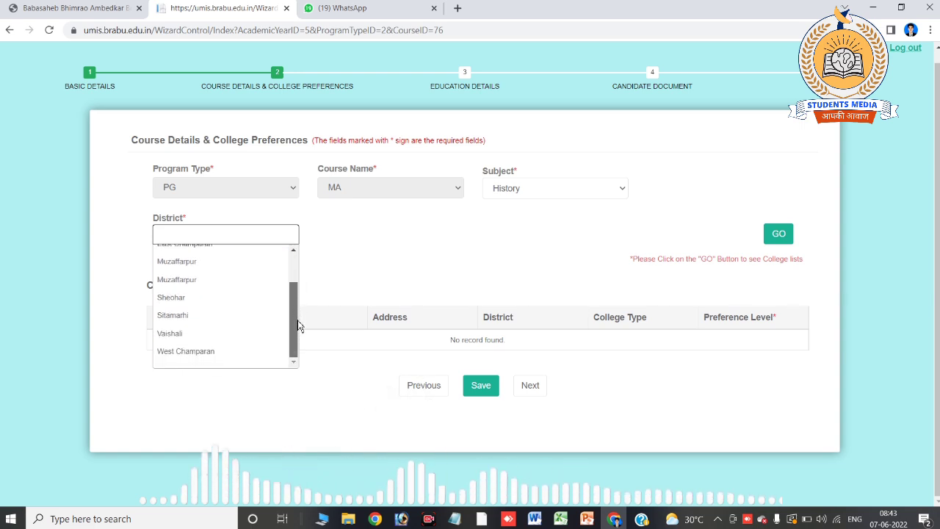
mouse_move(298, 326)
mouse_down()
mouse_move(298, 301)
mouse_move(298, 309)
mouse_up()
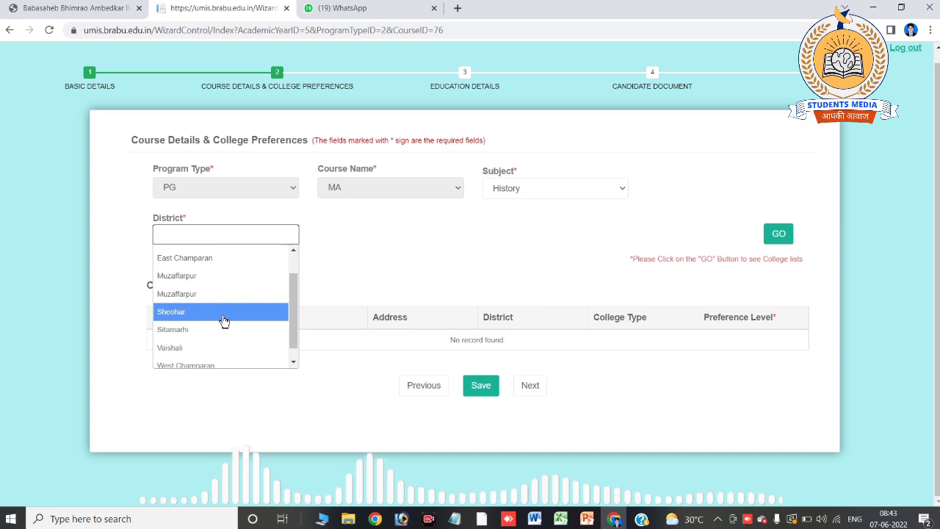
click(207, 280)
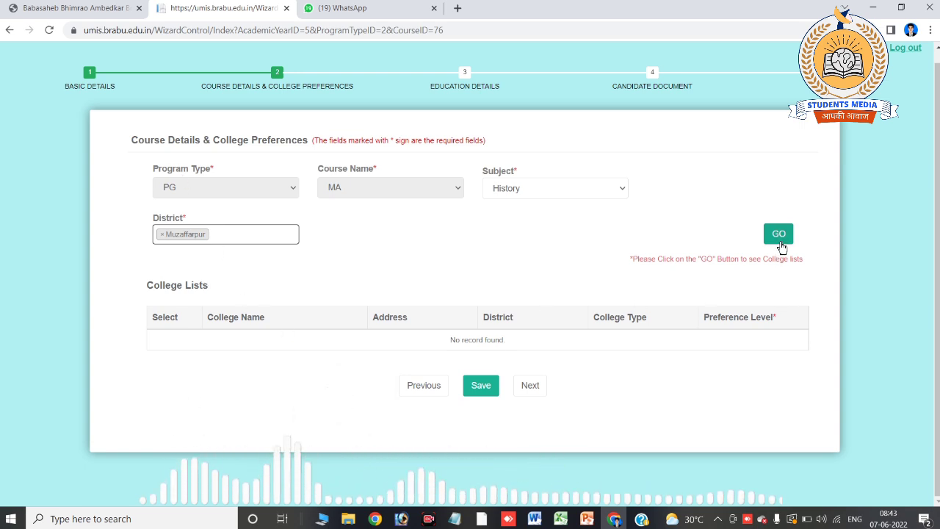
- Load the Muzaffarpur History colleges: University Department of History, R.D.S. College and L.S. College
scroll(782, 247, up, 5)
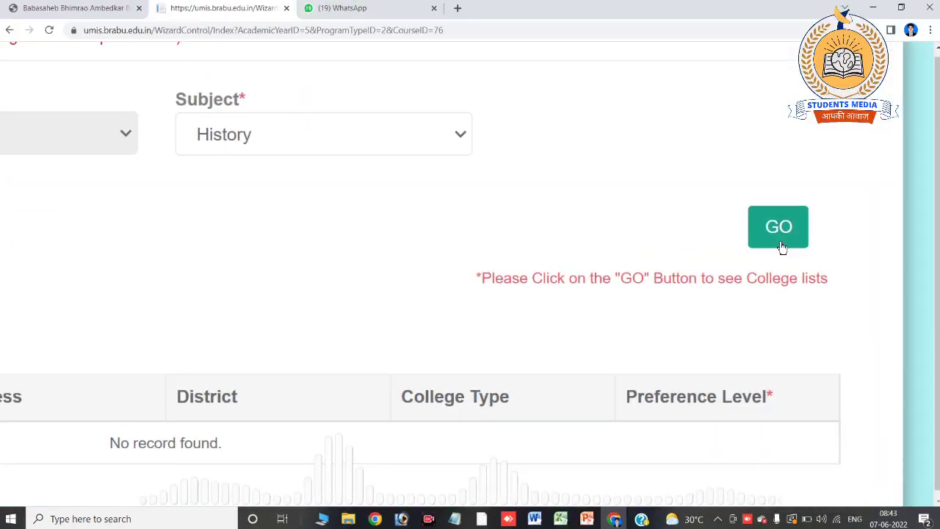
click(781, 241)
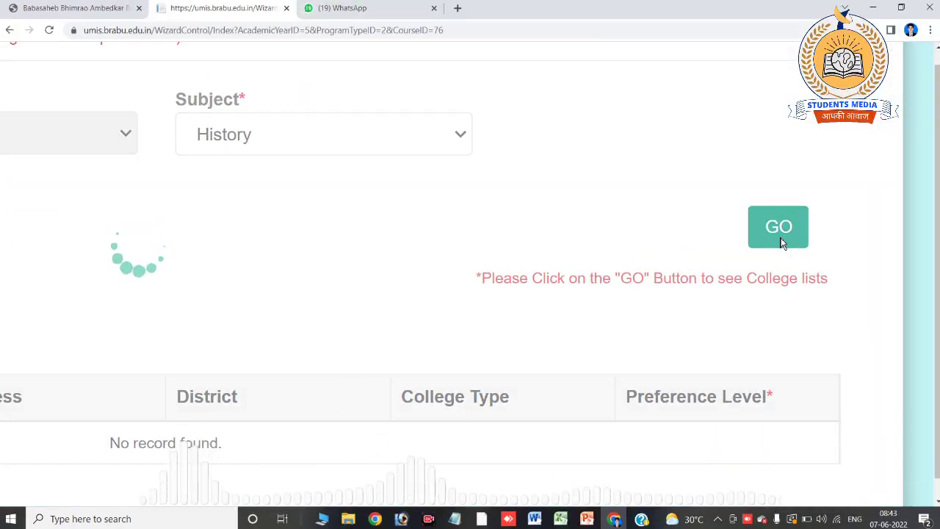
scroll(783, 243, down, 1)
scroll(782, 243, down, 5)
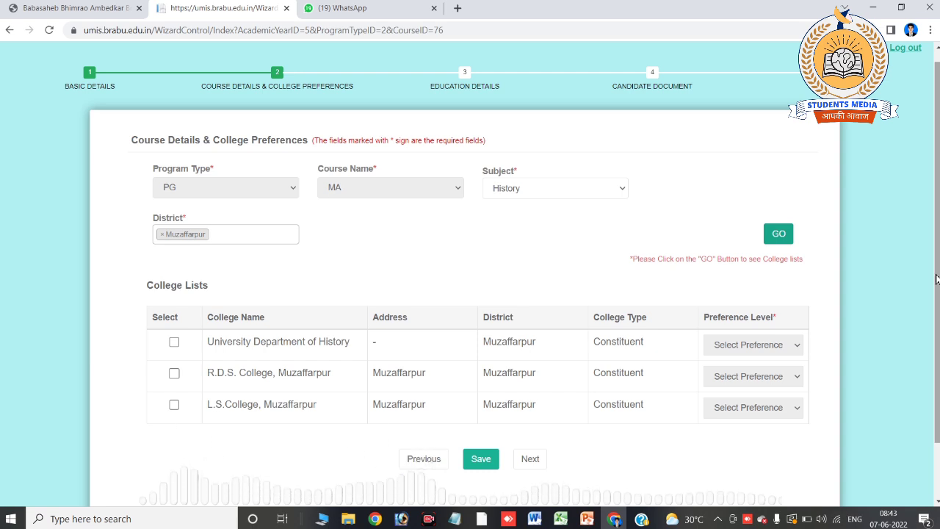
scroll(936, 279, down, 2)
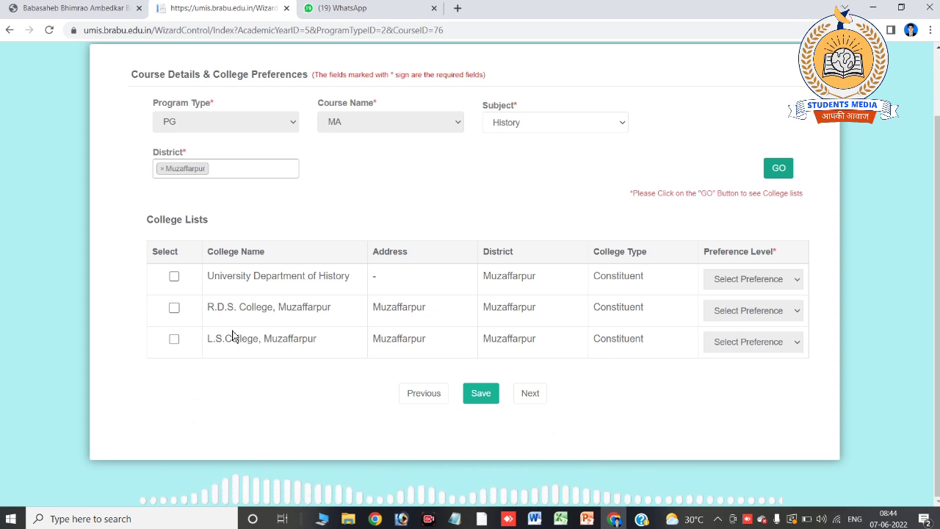
click(607, 131)
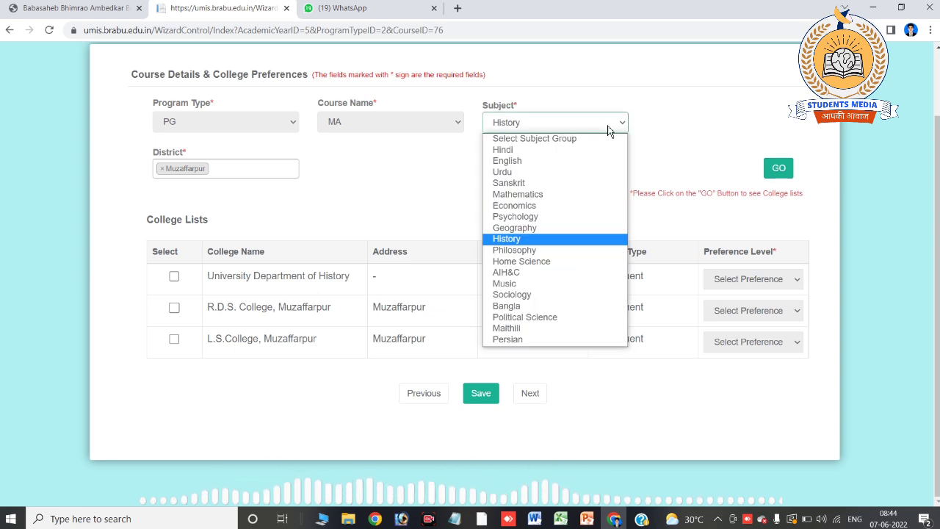
click(538, 228)
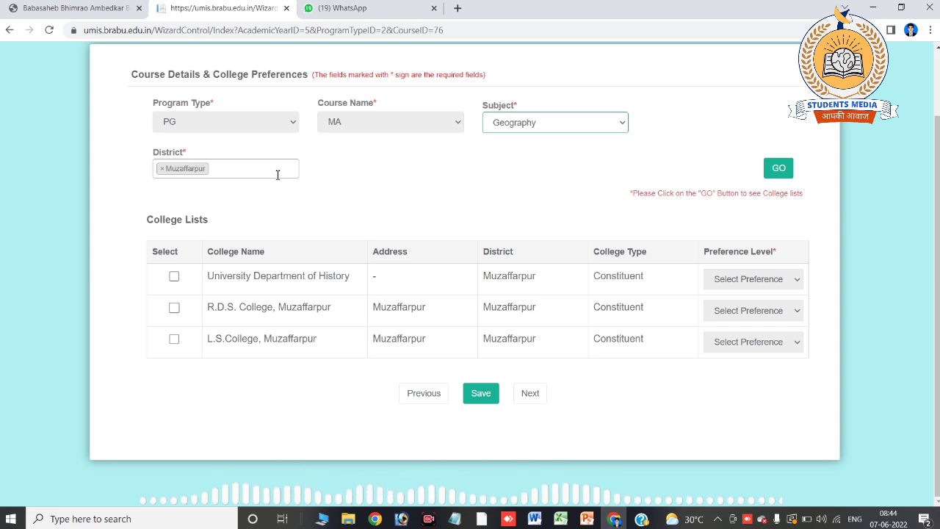
click(780, 169)
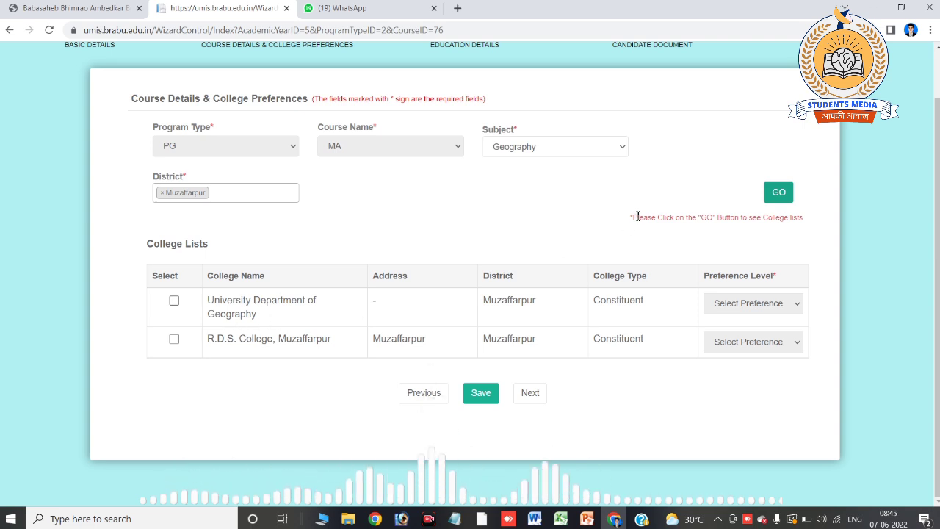
click(615, 151)
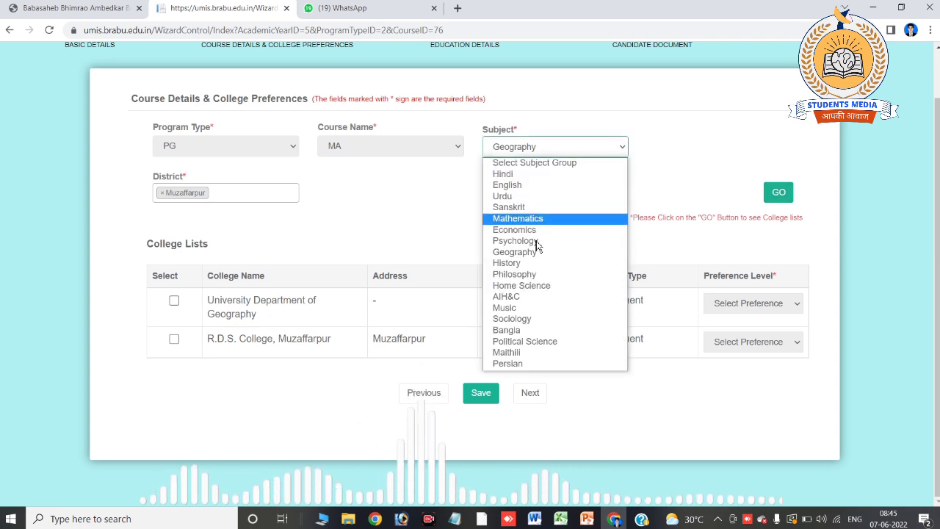
click(521, 265)
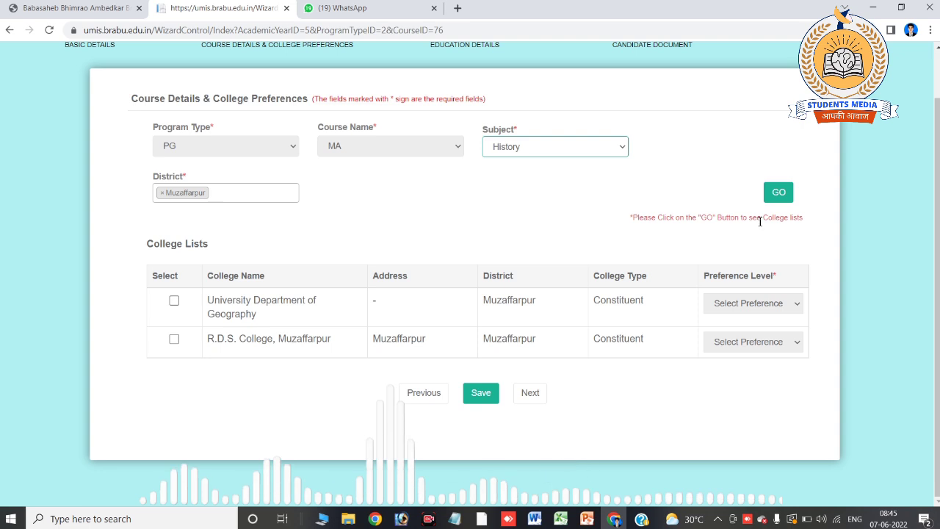
click(780, 200)
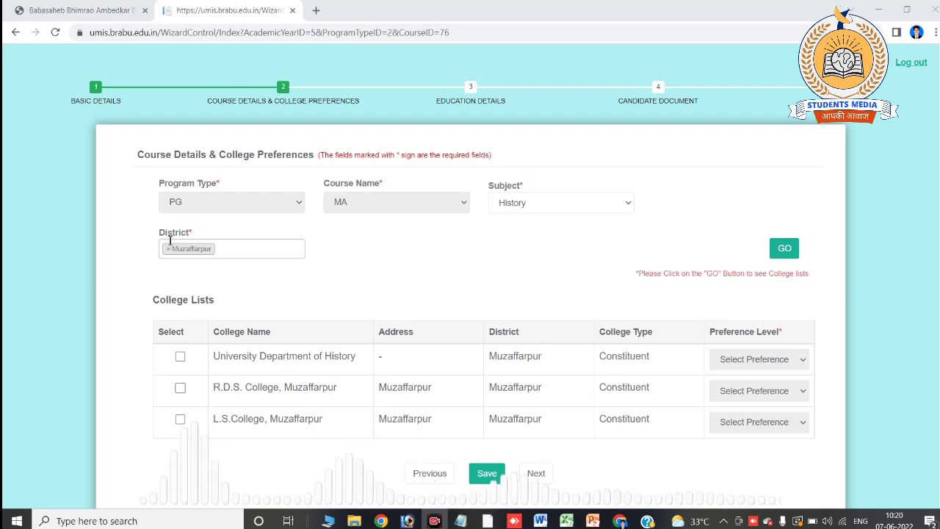
- Add East Champaran as a second district and reload the colleges, adding M.S. College, Motihari
scroll(235, 252, up, 5)
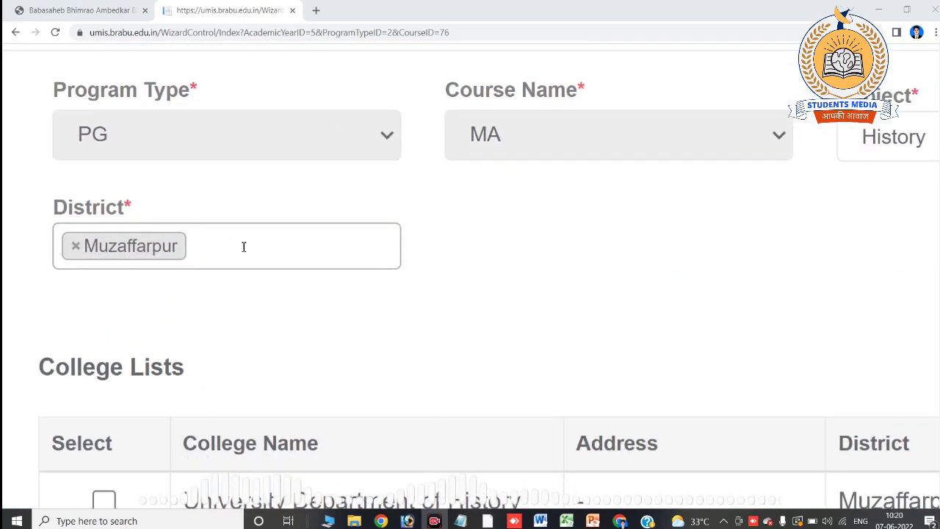
click(254, 246)
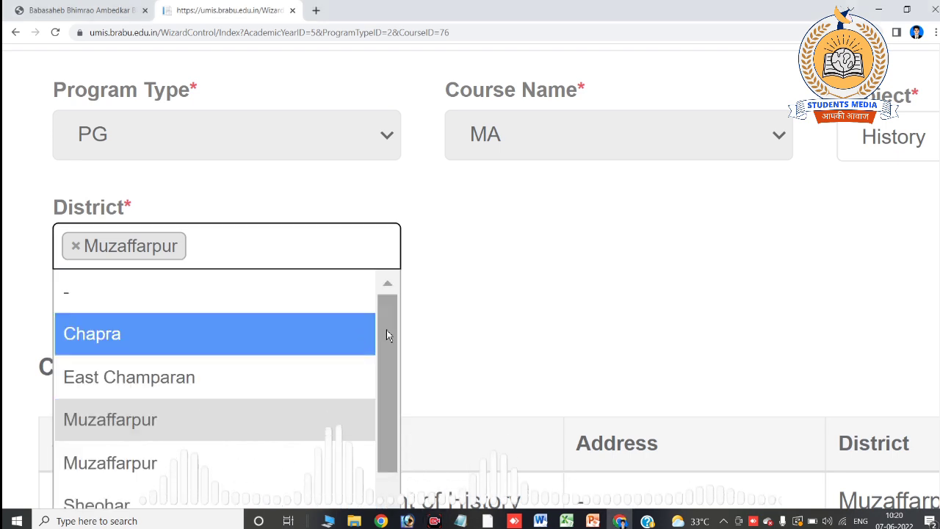
scroll(323, 360, down, 1)
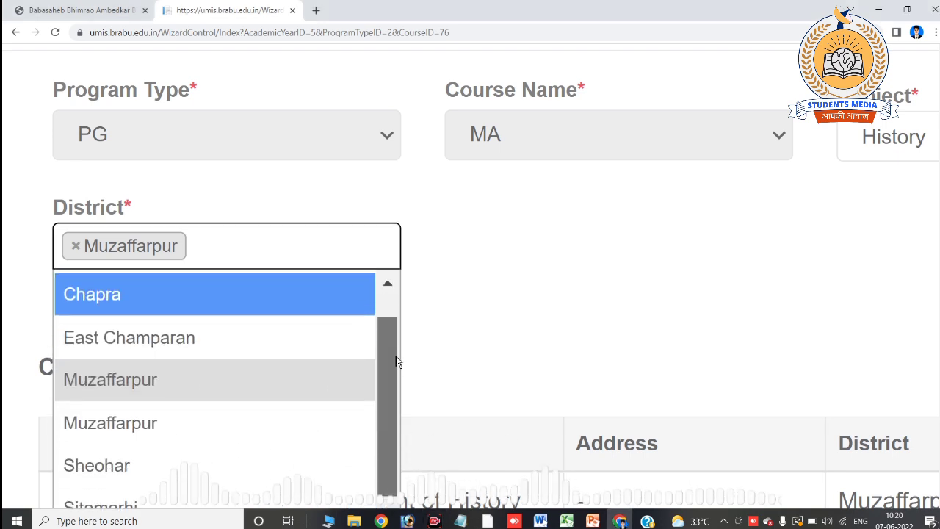
click(216, 332)
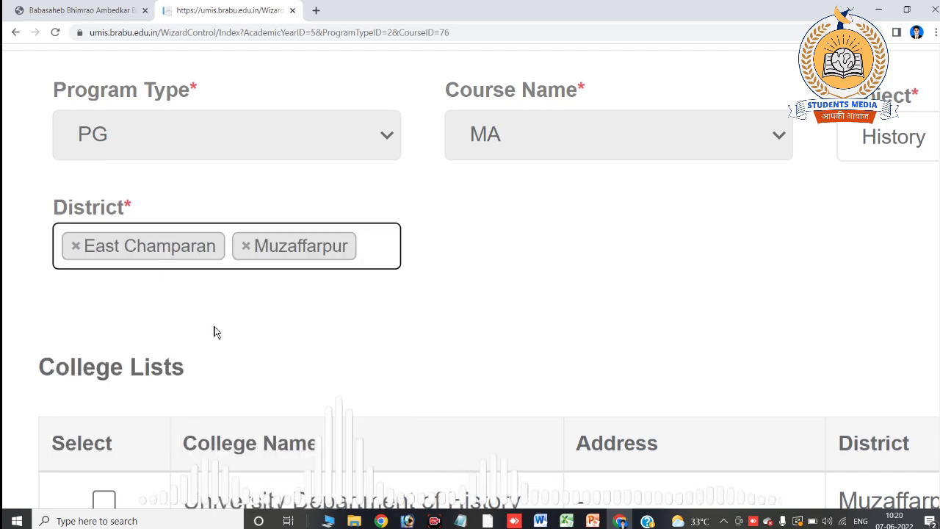
key(ctrl+minus)
key(ctrl+minus)
key(ctrl+minus)
key(ctrl+minus)
key(ctrl+minus)
key(ctrl+minus)
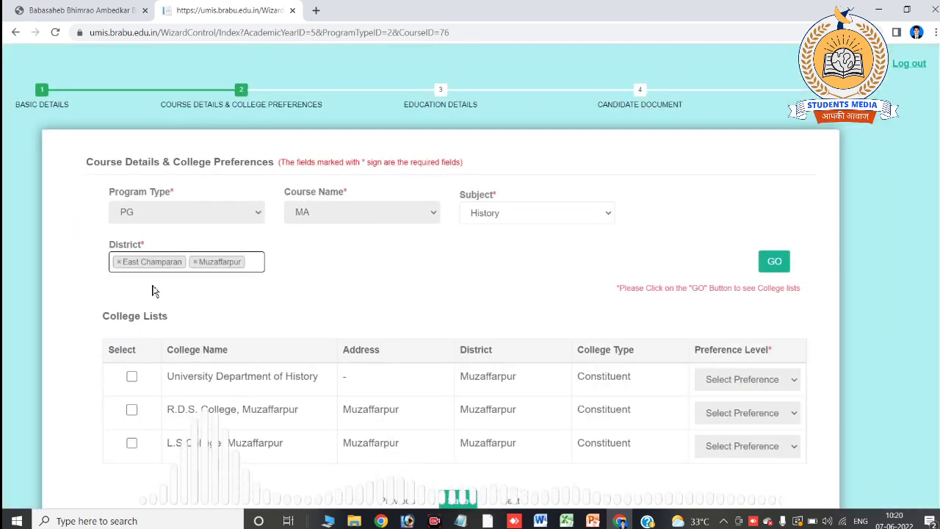
click(774, 265)
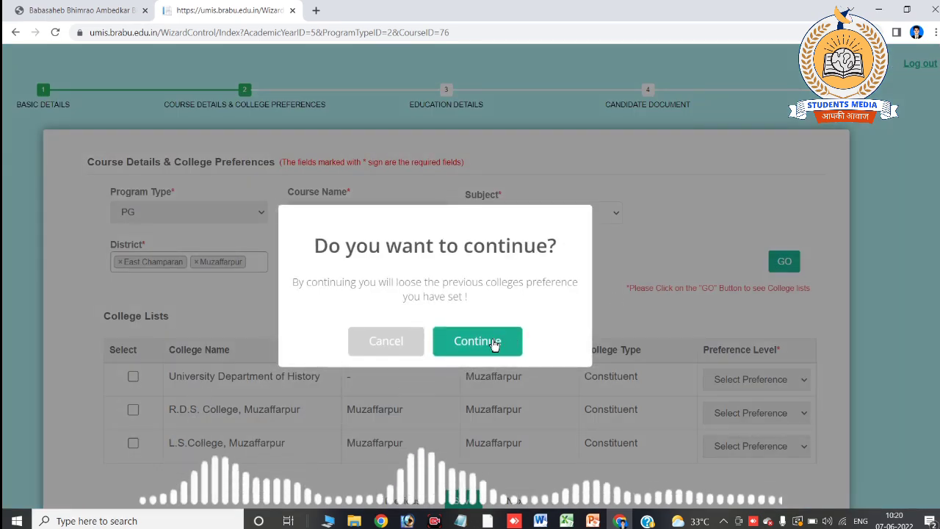
click(494, 343)
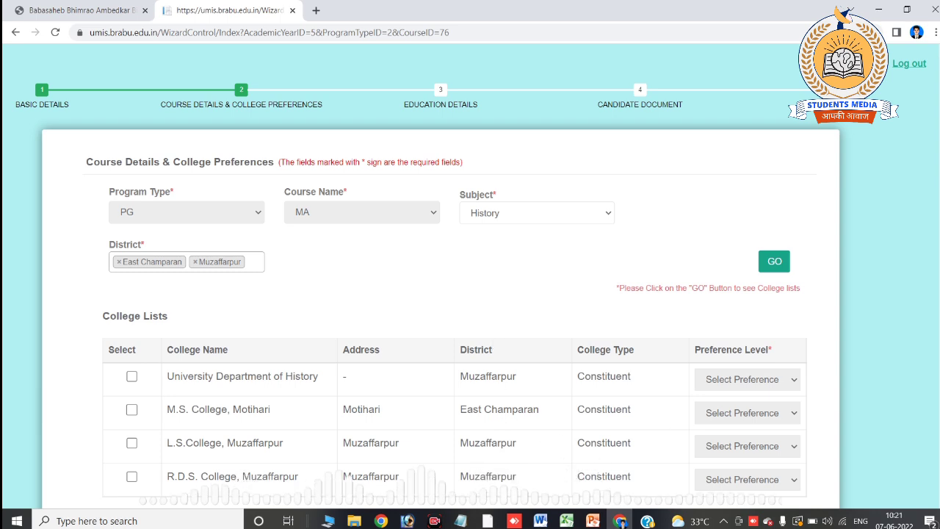
- Add Vaishali as a third district and reload the colleges, adding R.N. College, Hajipur
scroll(437, 252, down, 1)
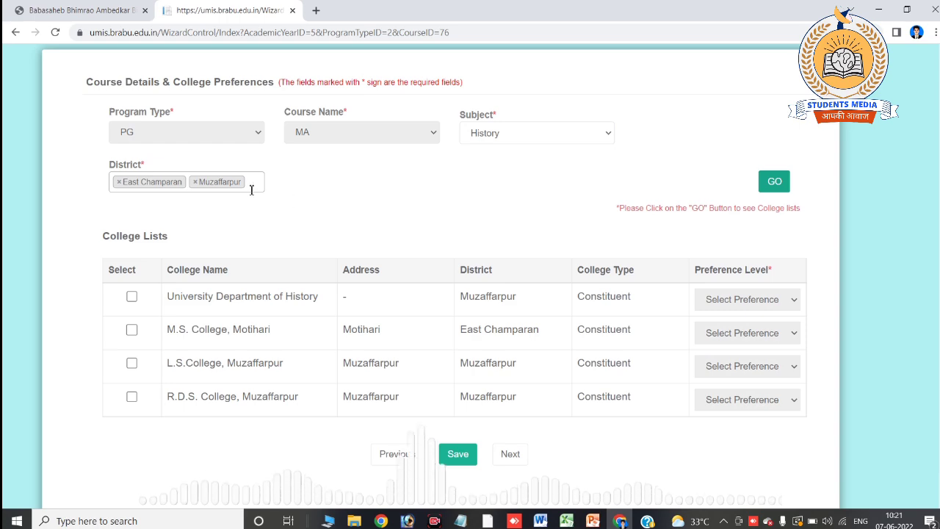
click(258, 185)
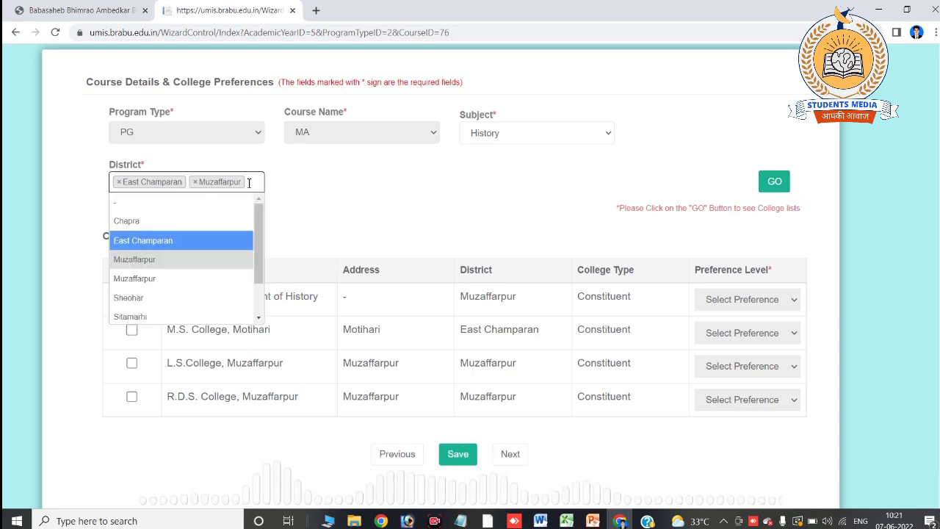
ctrl+scroll(249, 183, up, 5)
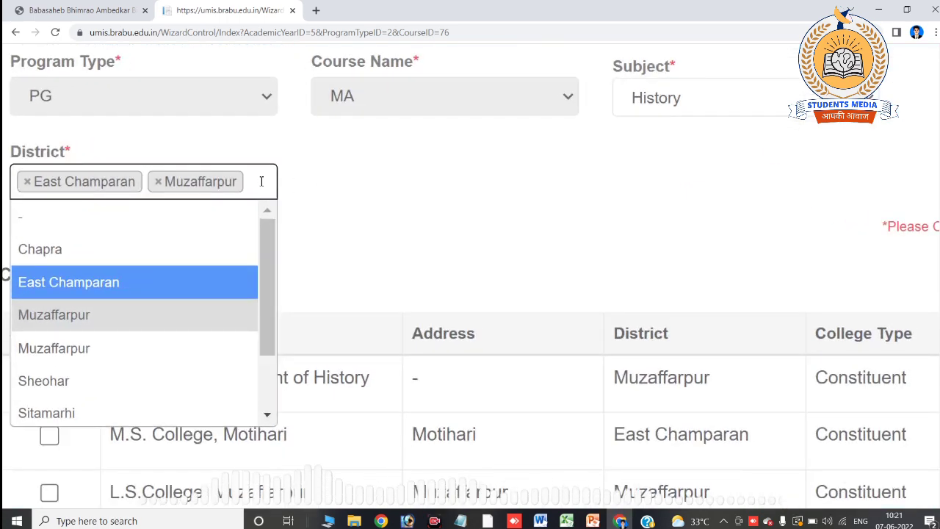
drag(268, 258, 269, 334)
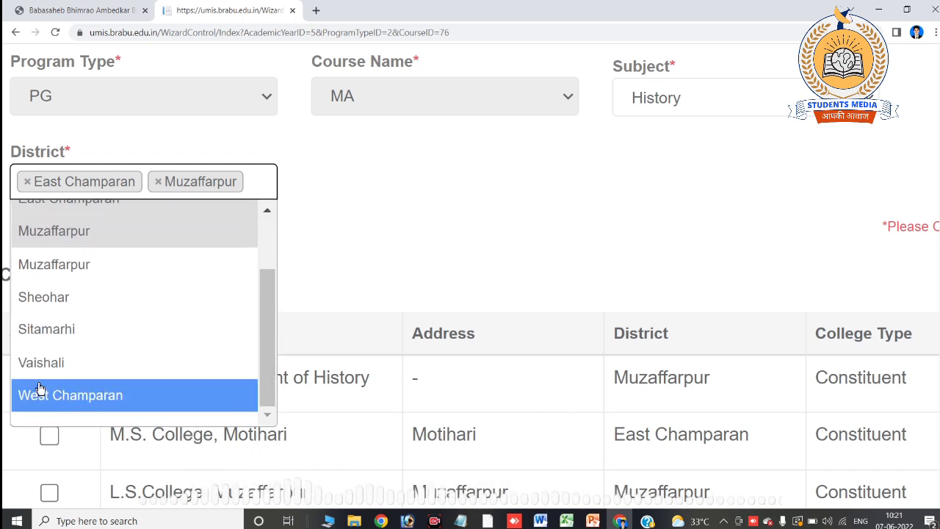
click(42, 371)
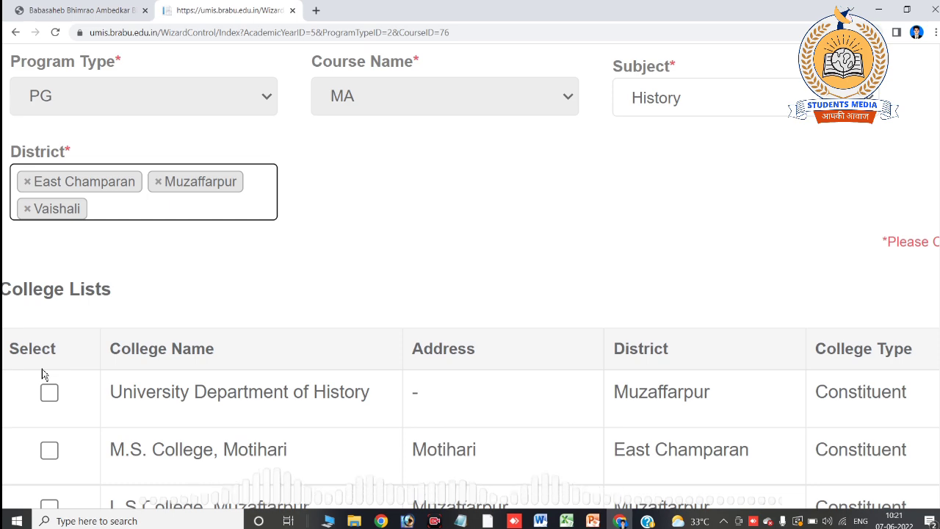
key(ctrl+minus)
key(ctrl+minus)
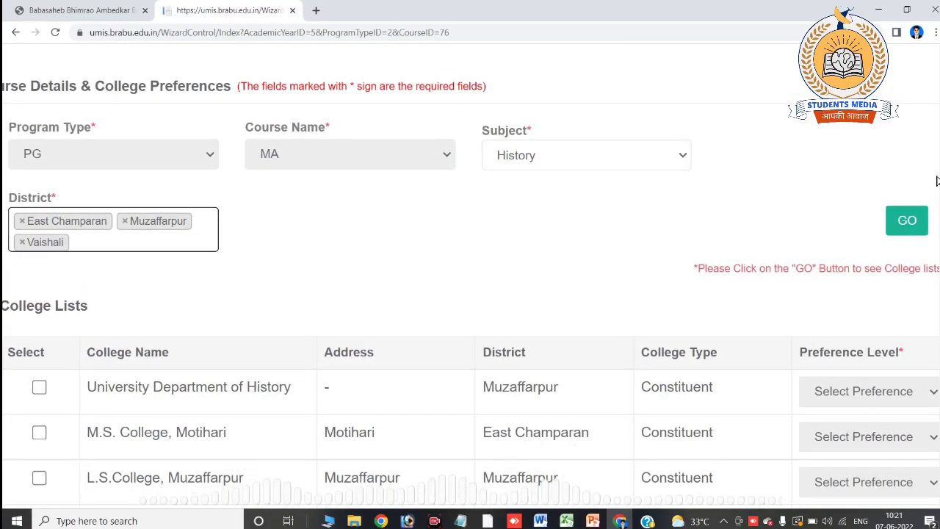
click(908, 222)
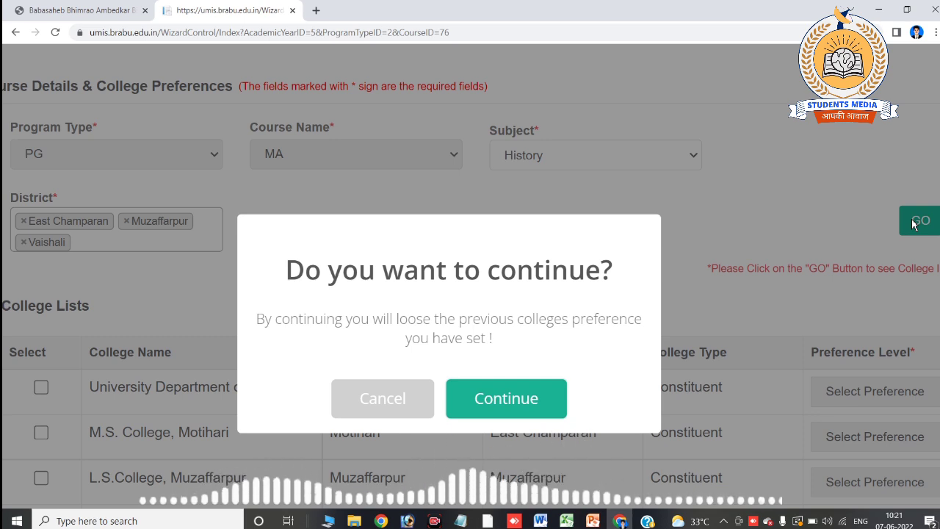
click(514, 411)
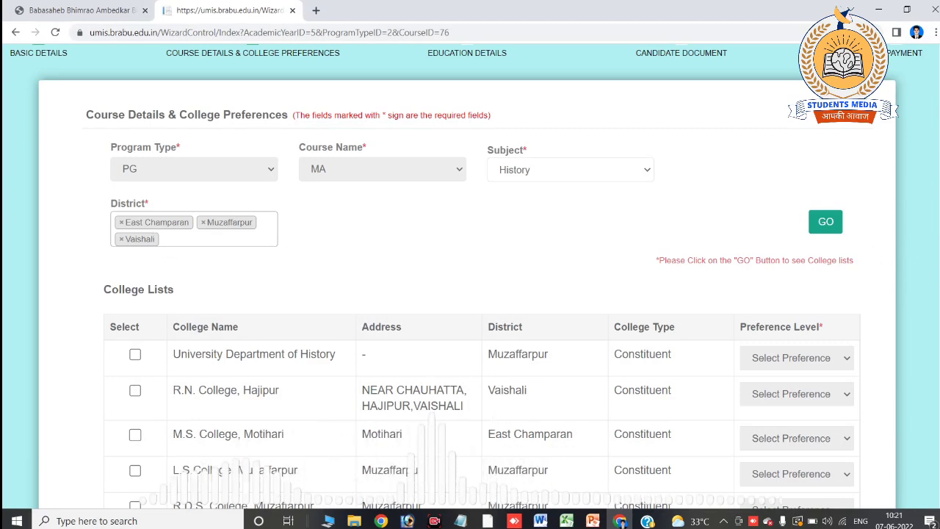
- Select R.D.S. College, Muzaffarpur and give it preference level 1
scroll(467, 279, down, 2)
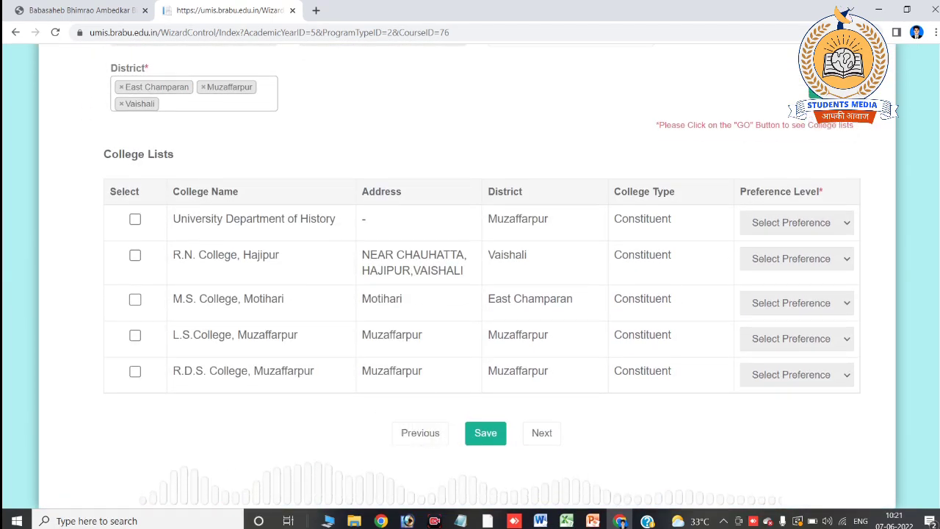
scroll(467, 277, up, 3)
scroll(467, 277, down, 3)
scroll(466, 279, down, 1)
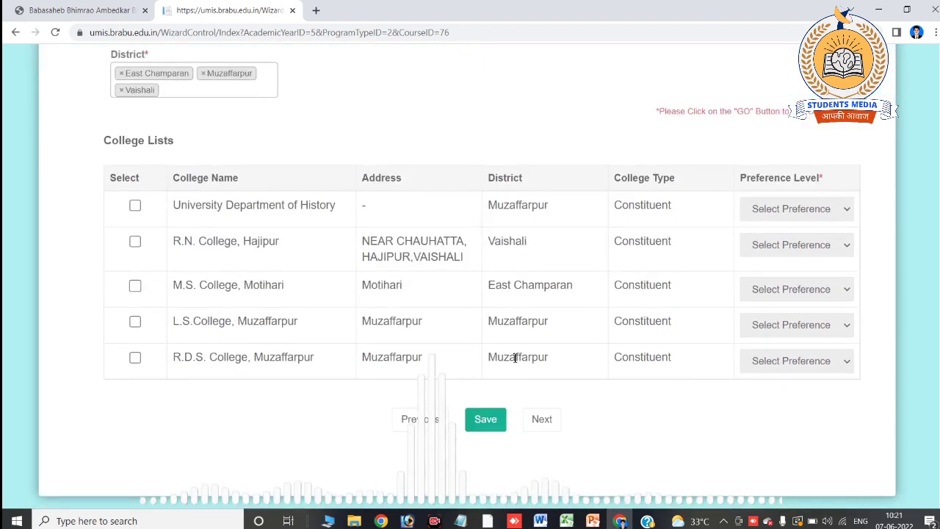
click(135, 359)
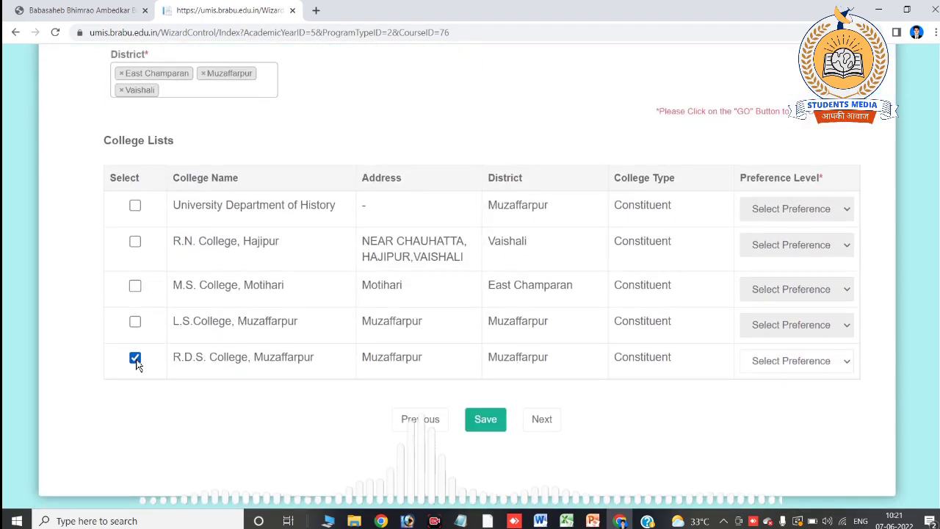
click(786, 363)
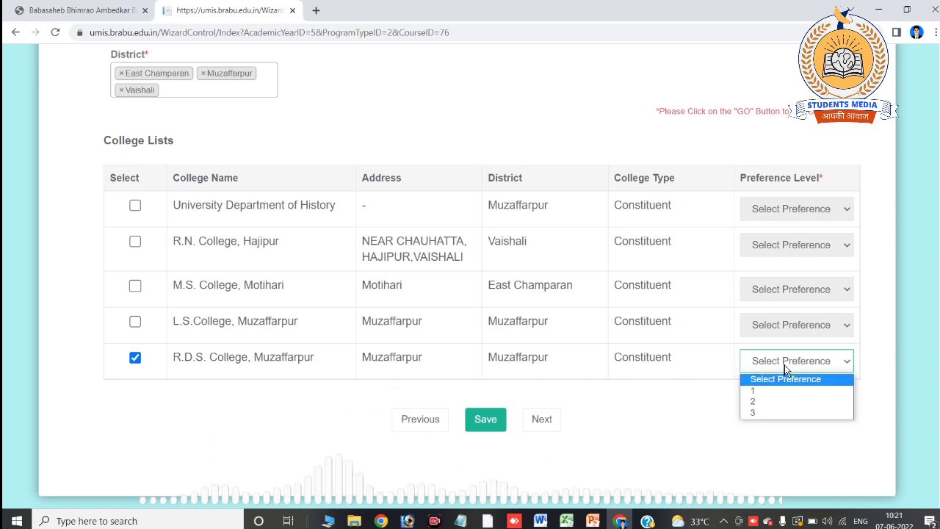
click(768, 391)
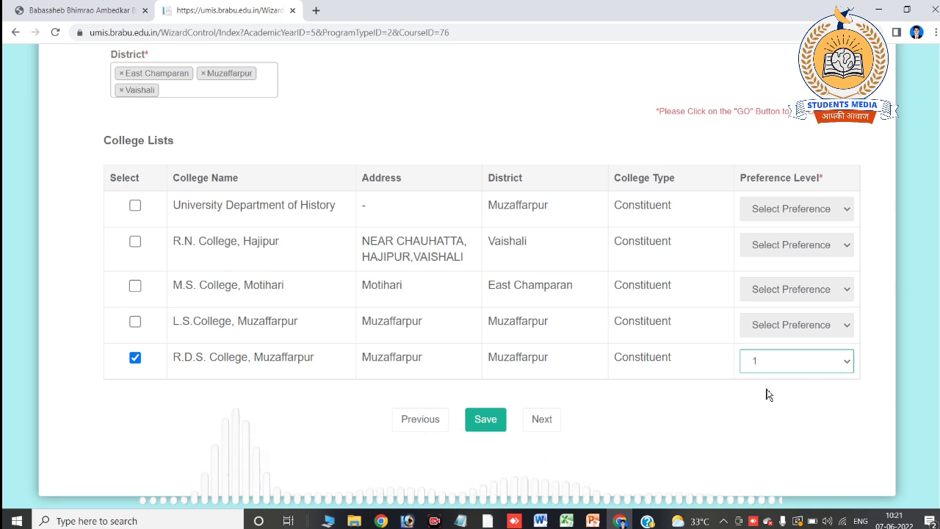
- Select R.N. College, Hajipur and give it preference level 2
click(136, 243)
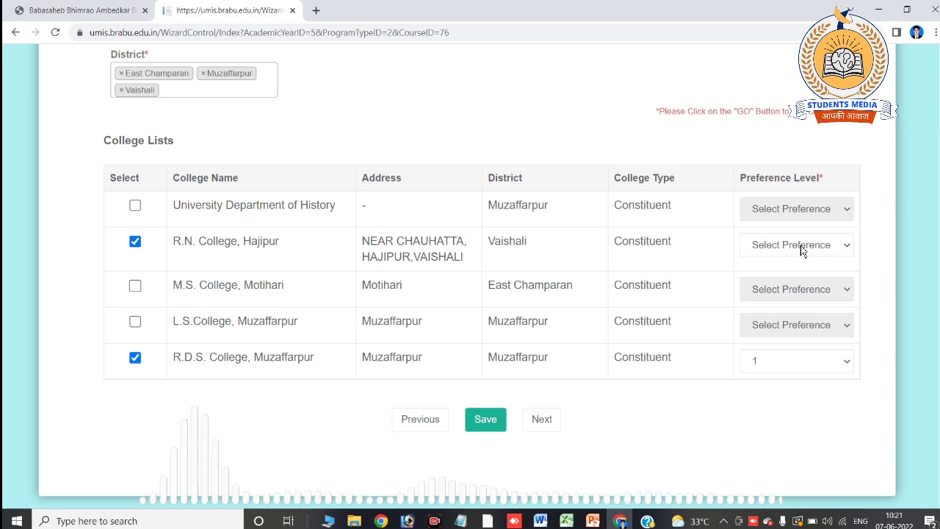
scroll(175, 226, up, 5)
scroll(147, 252, down, 6)
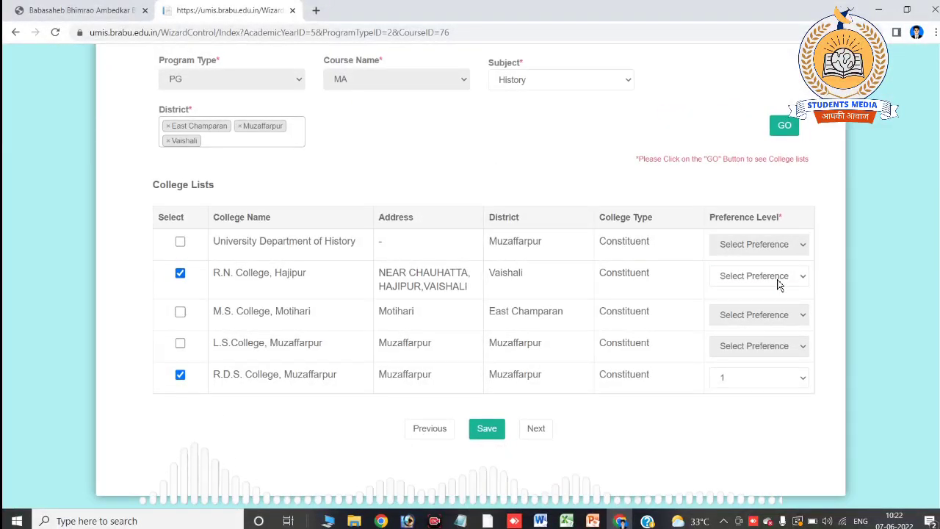
click(777, 278)
click(750, 315)
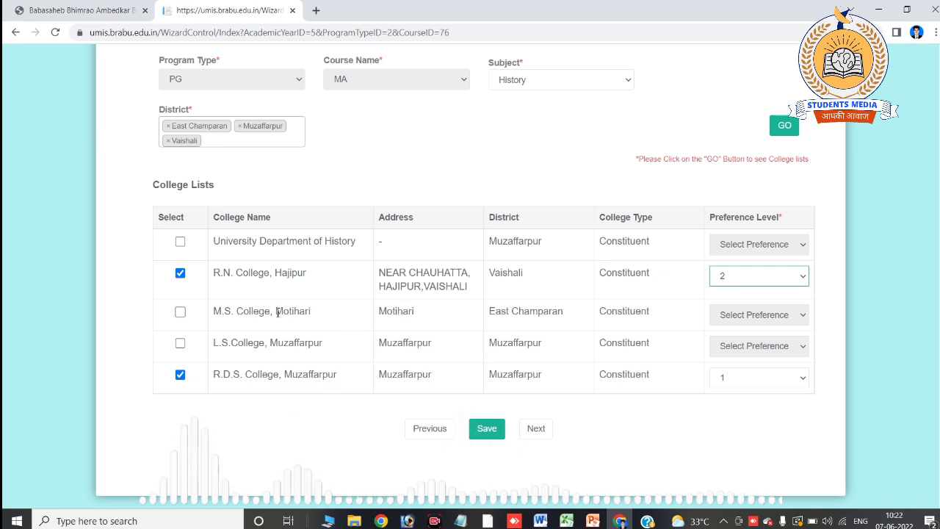
- Select M.S. College, Motihari as preference 3 and save the college preferences
click(180, 312)
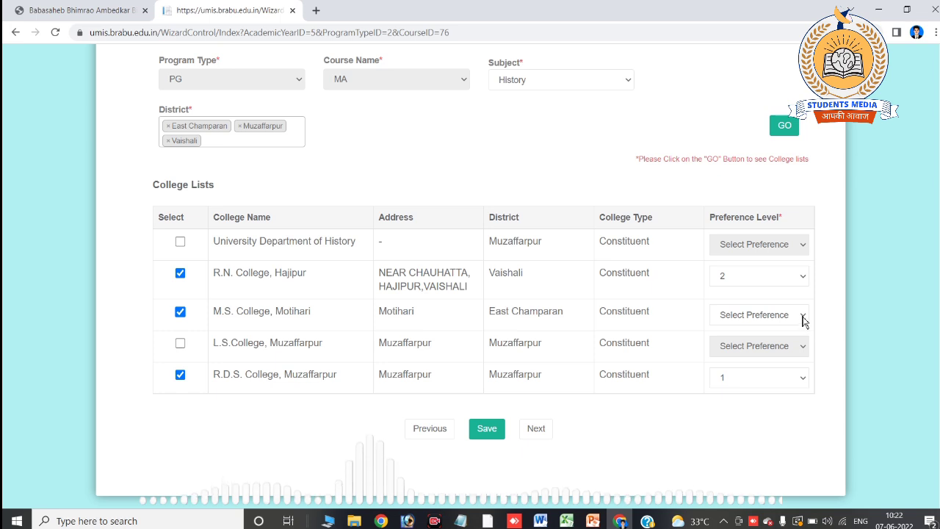
click(803, 317)
click(751, 365)
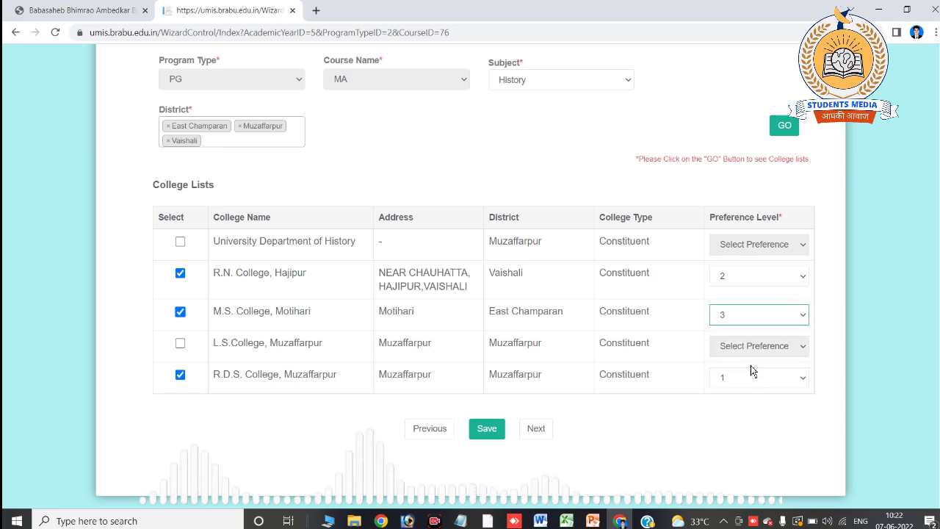
click(485, 434)
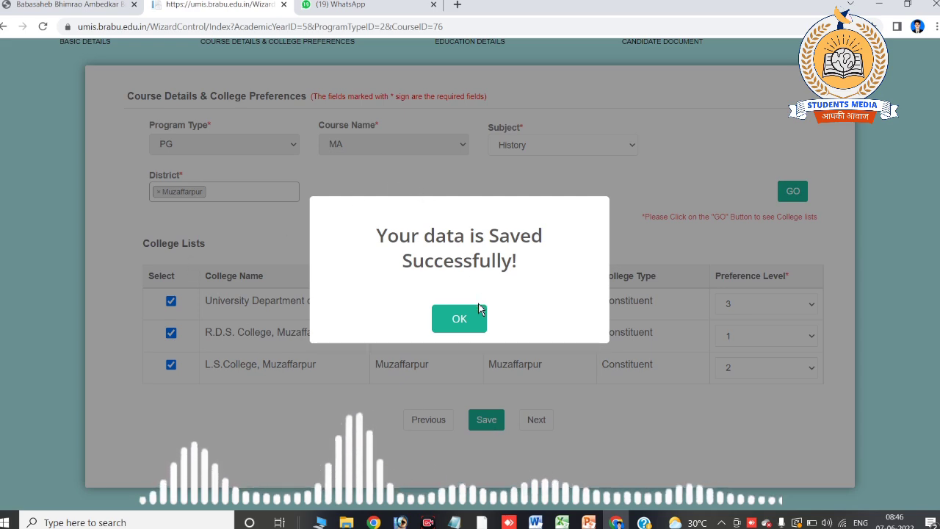
- Dismiss the 'Your data is Saved Successfully!' message to reach Education Details
click(475, 318)
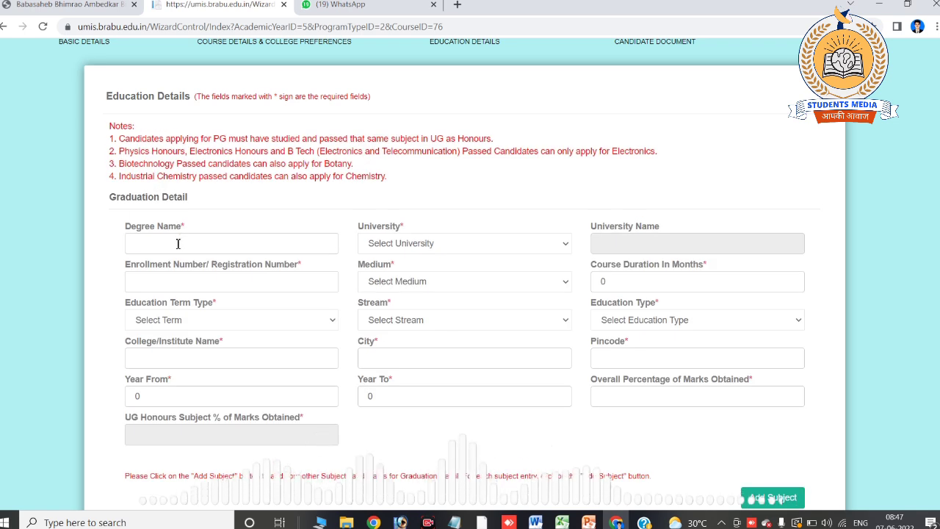
- Enter 'BA HONOURS' as the graduation degree name
click(177, 244)
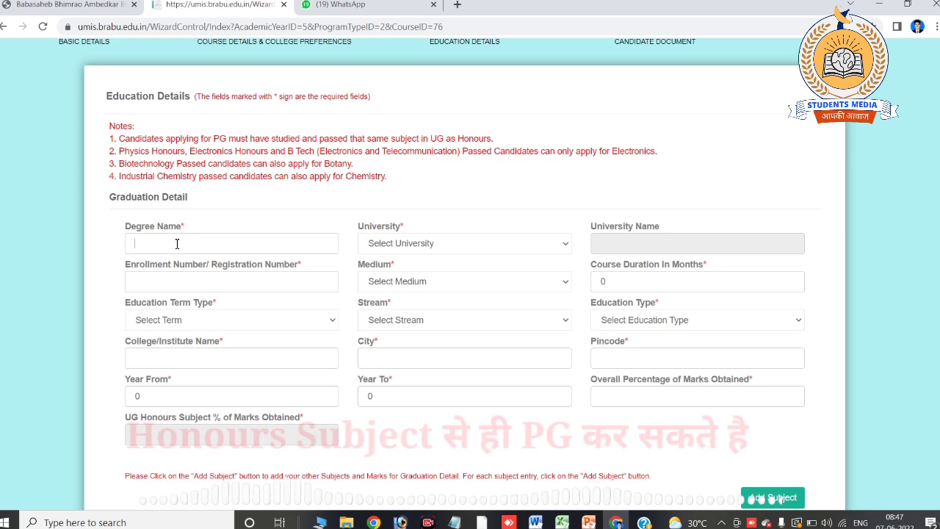
text(HA)
key(BackSpace)
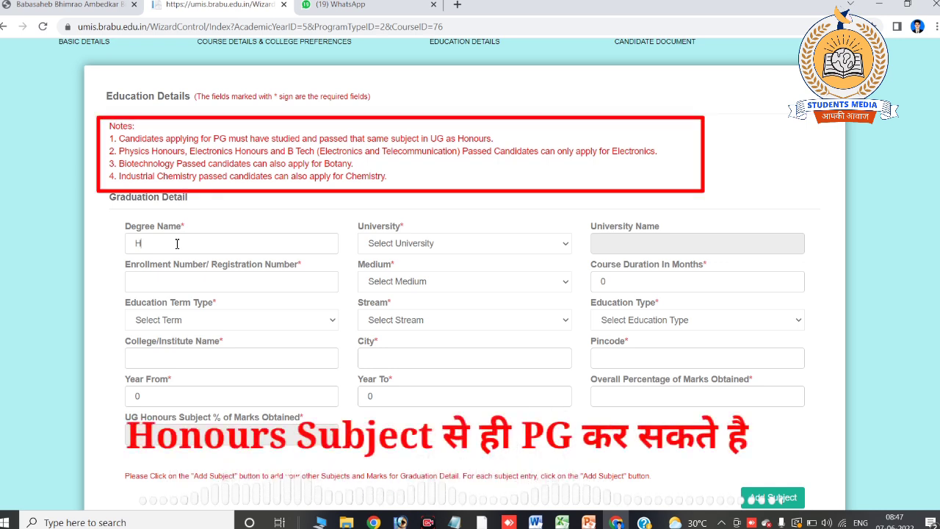
key(BackSpace)
text(BA)
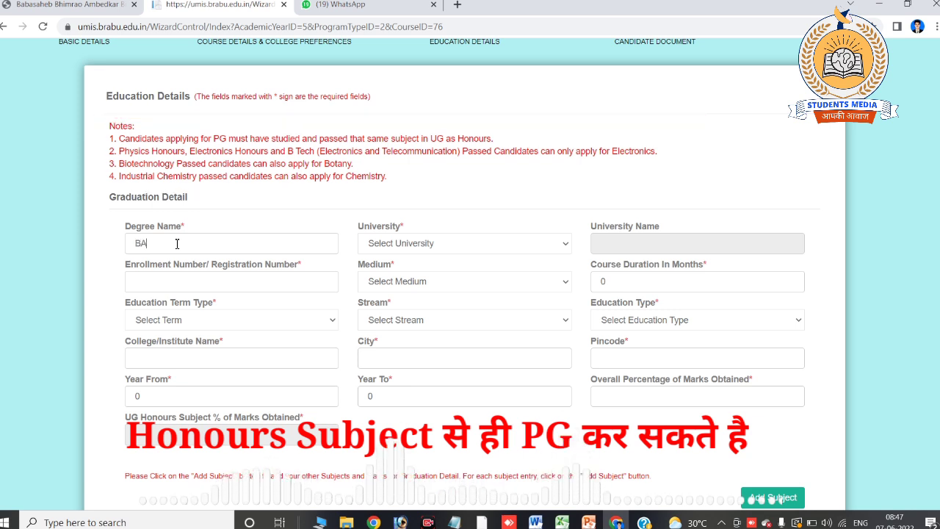
text( HONO)
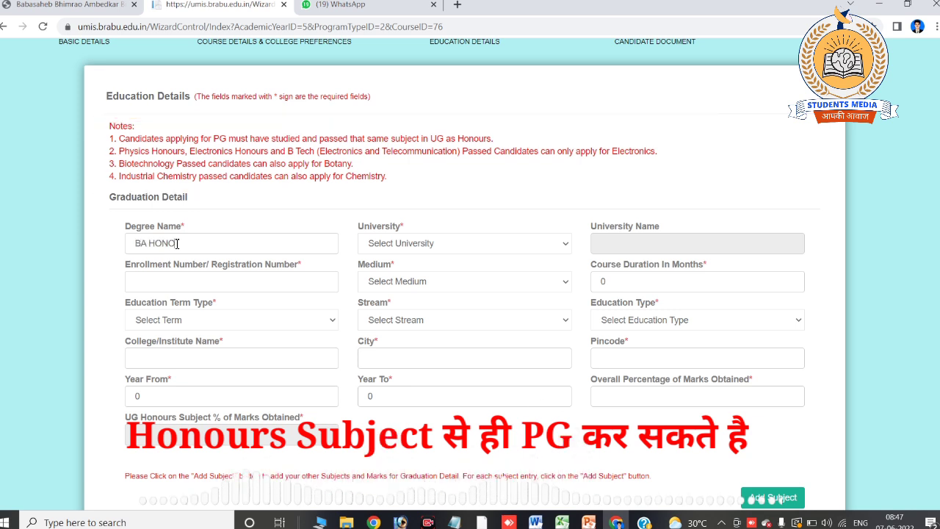
text(URS)
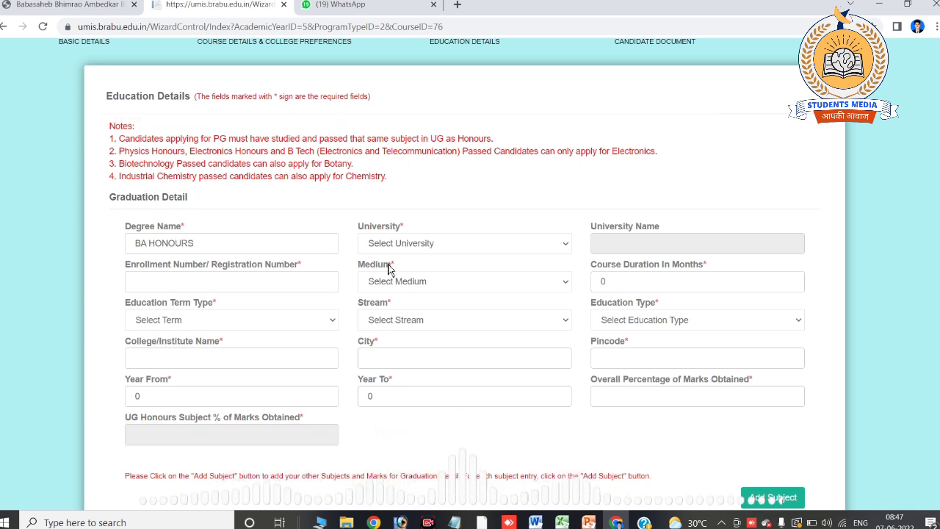
- Set the University to Babasaheb Bhimrao Ambedkar Bihar University
click(412, 249)
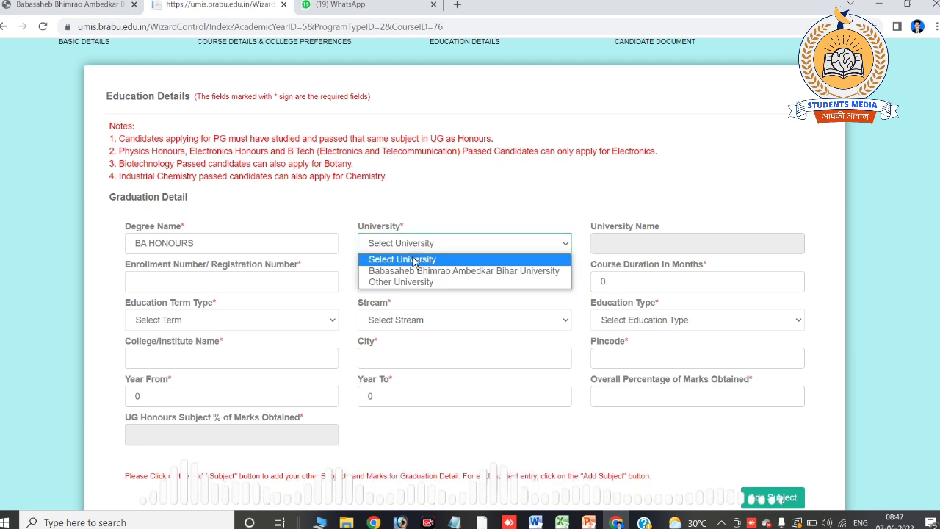
click(417, 271)
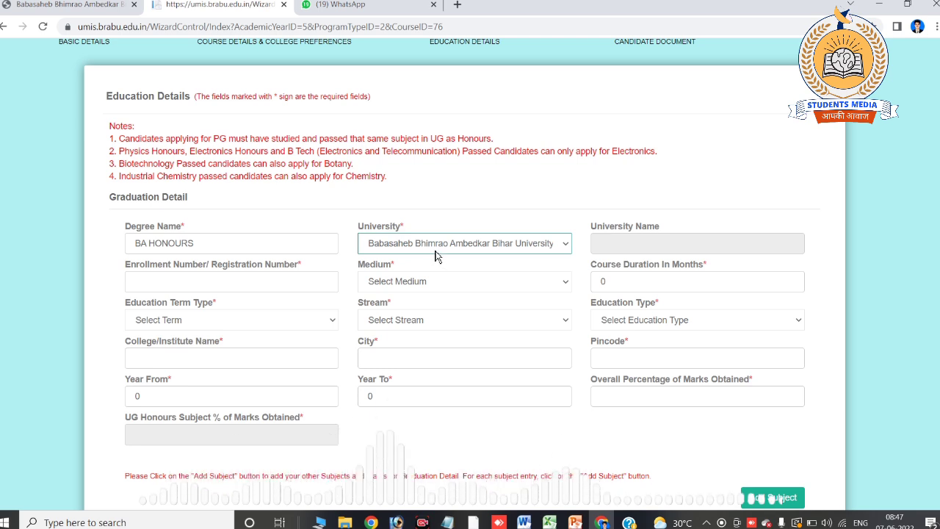
click(435, 249)
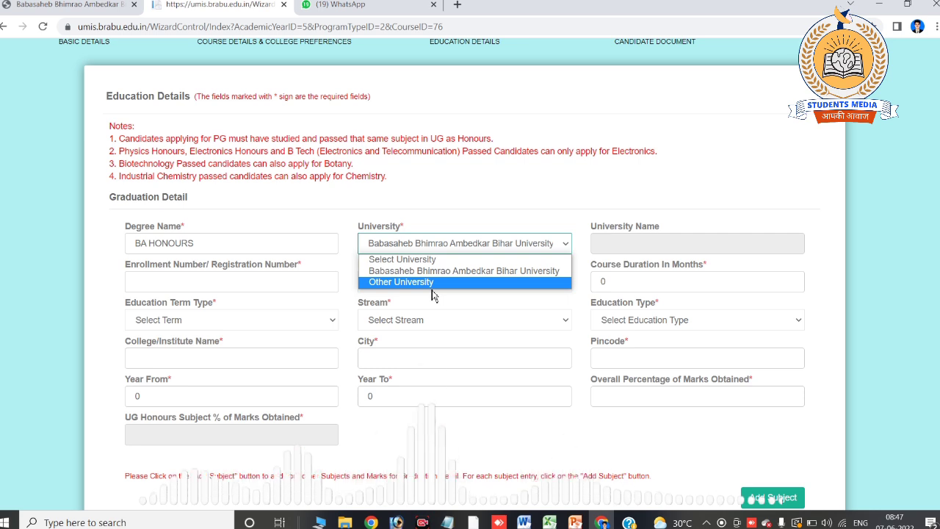
click(637, 245)
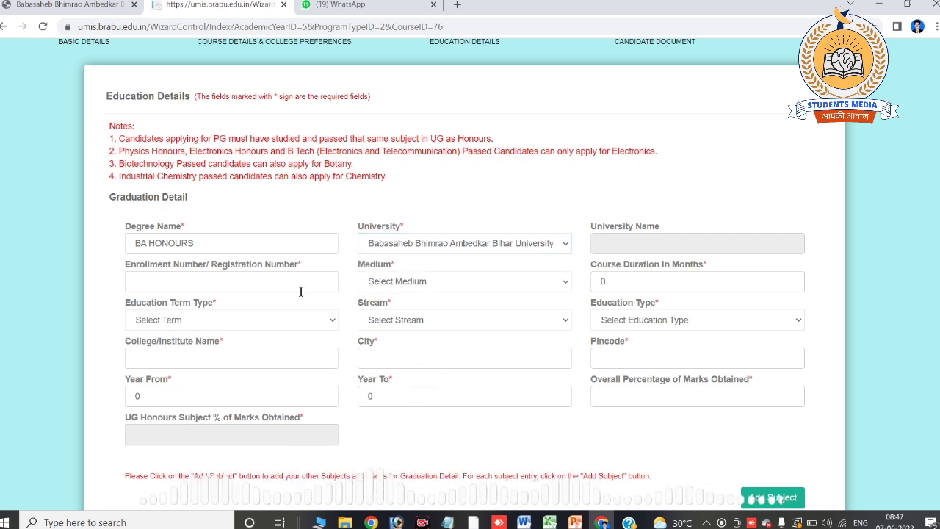
click(262, 284)
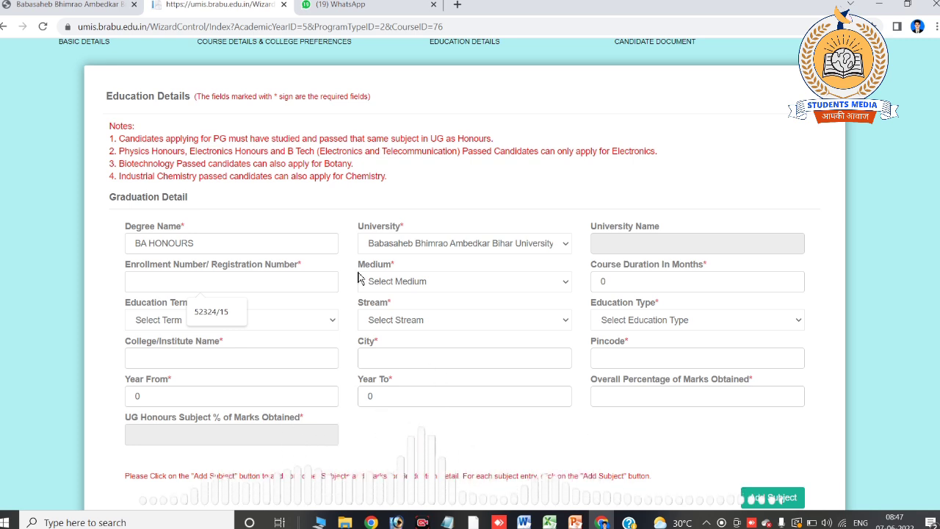
- Set Medium Hindi, duration 36 months, Term Yearly, Stream Arts and Education Type Full Time
click(485, 281)
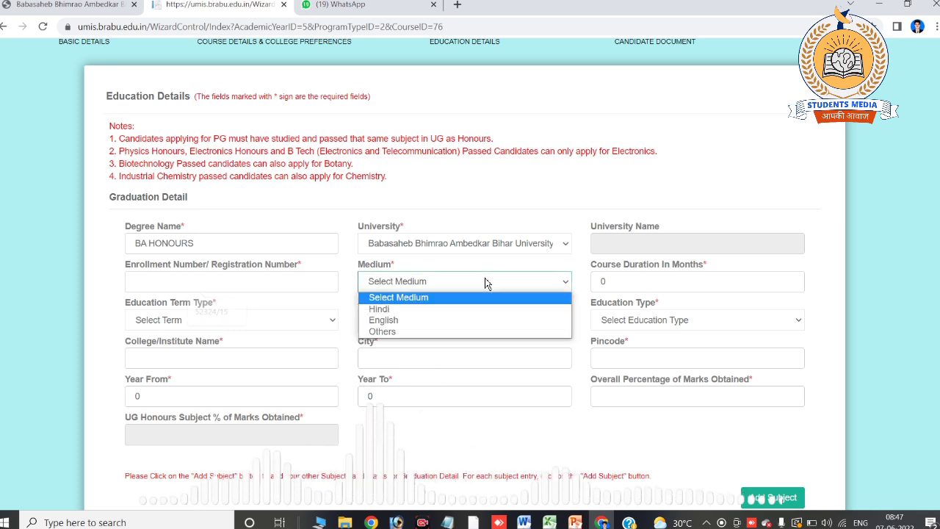
click(462, 311)
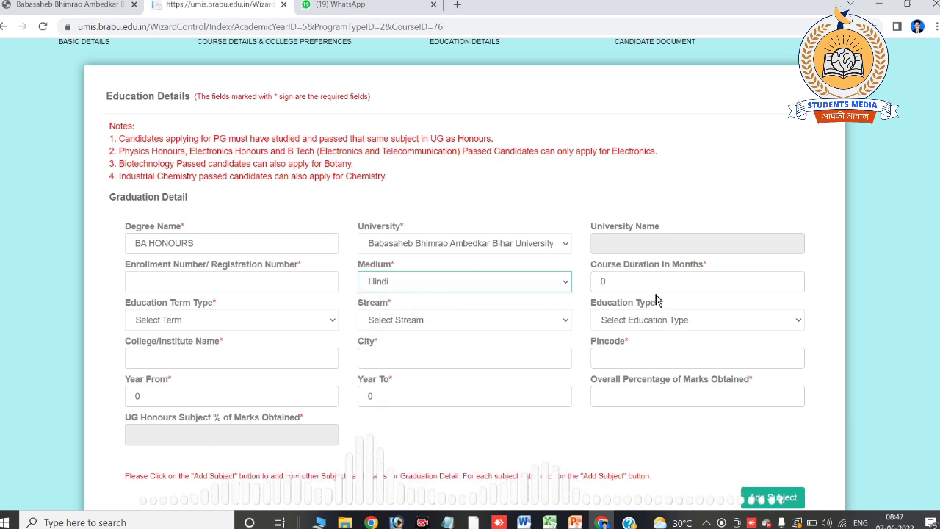
click(634, 286)
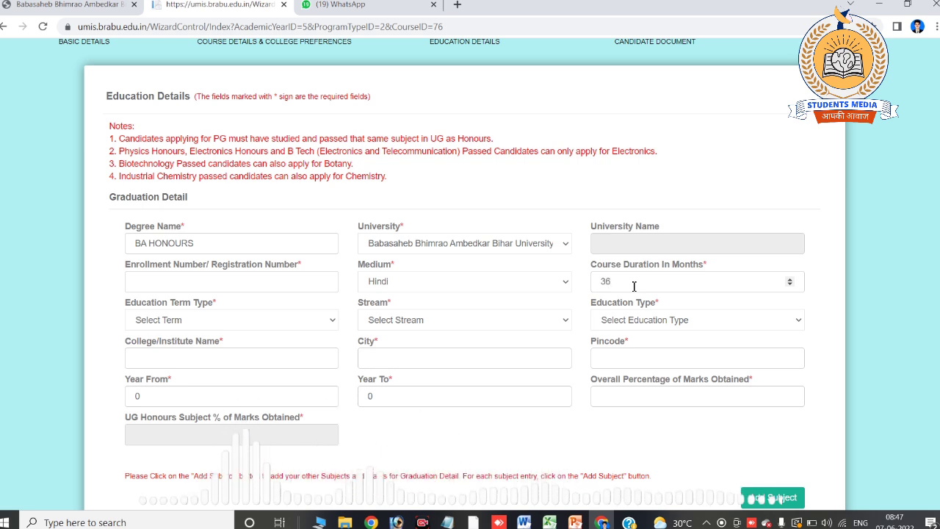
click(291, 321)
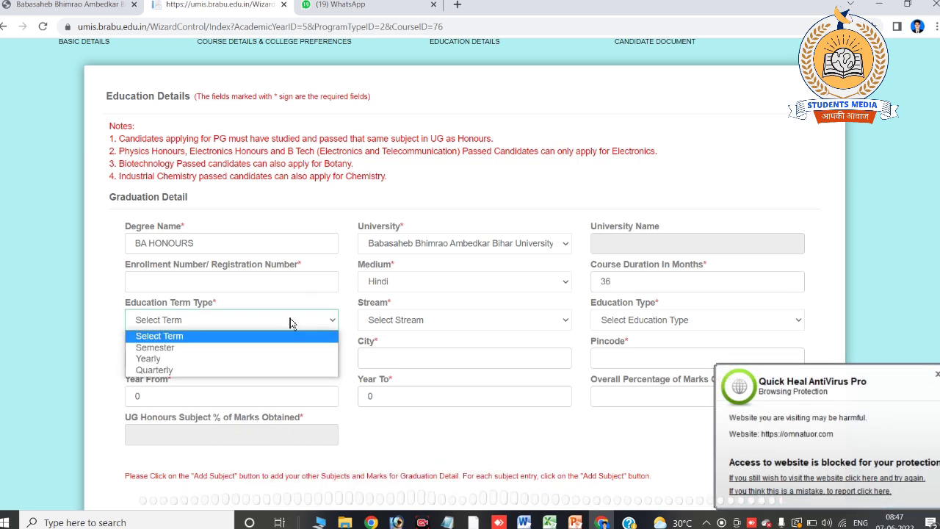
click(254, 357)
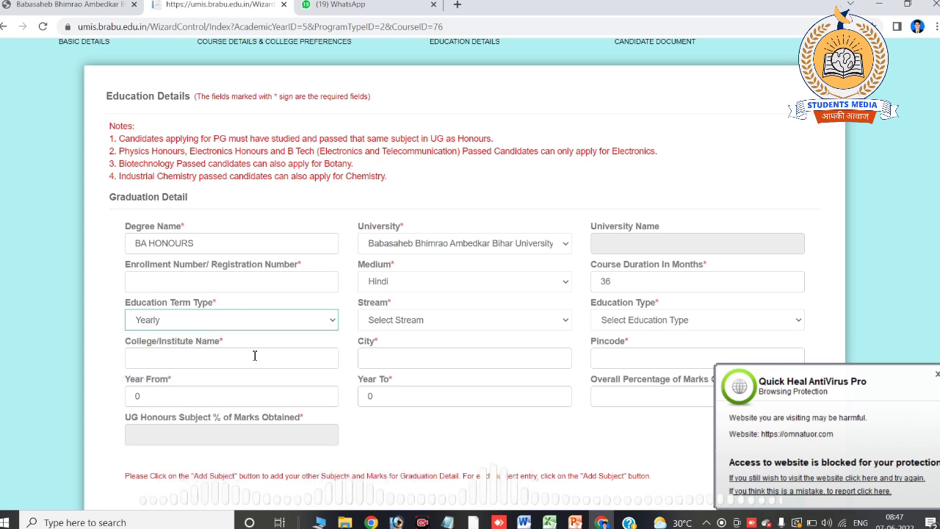
click(425, 321)
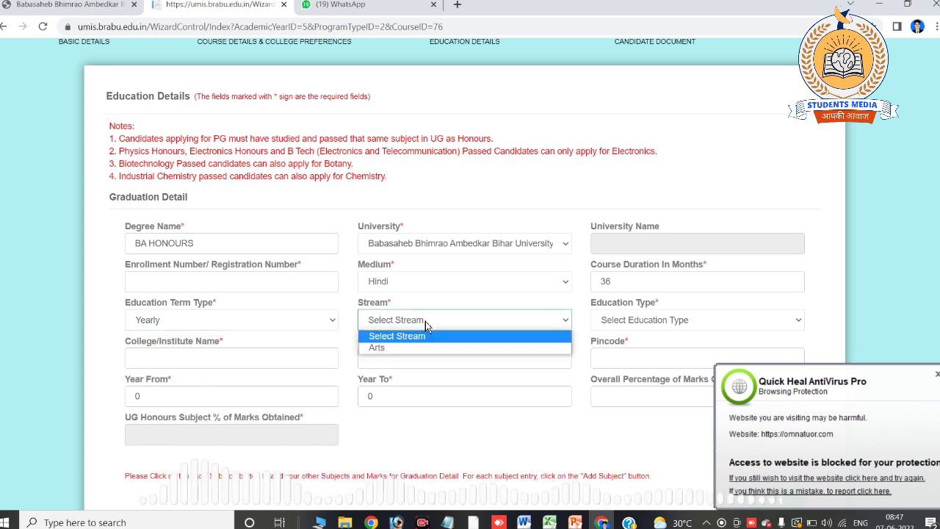
click(413, 348)
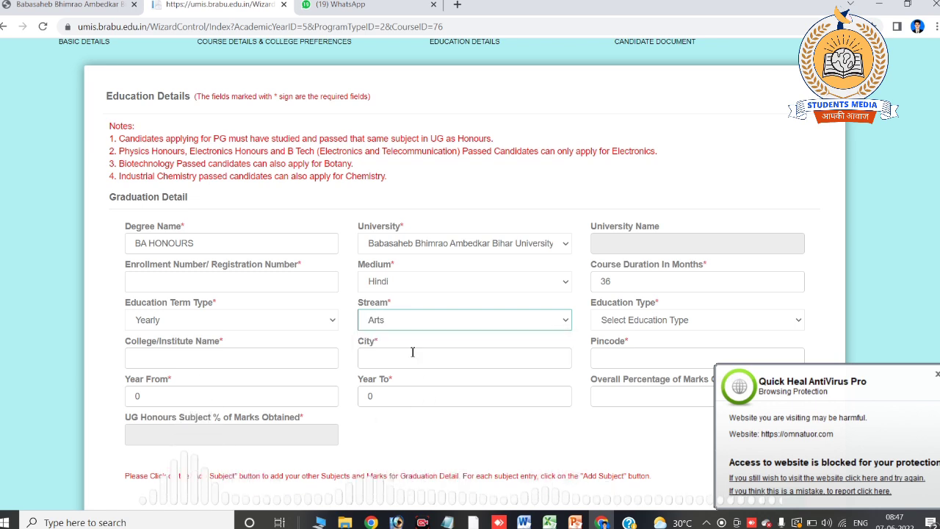
click(659, 326)
click(646, 351)
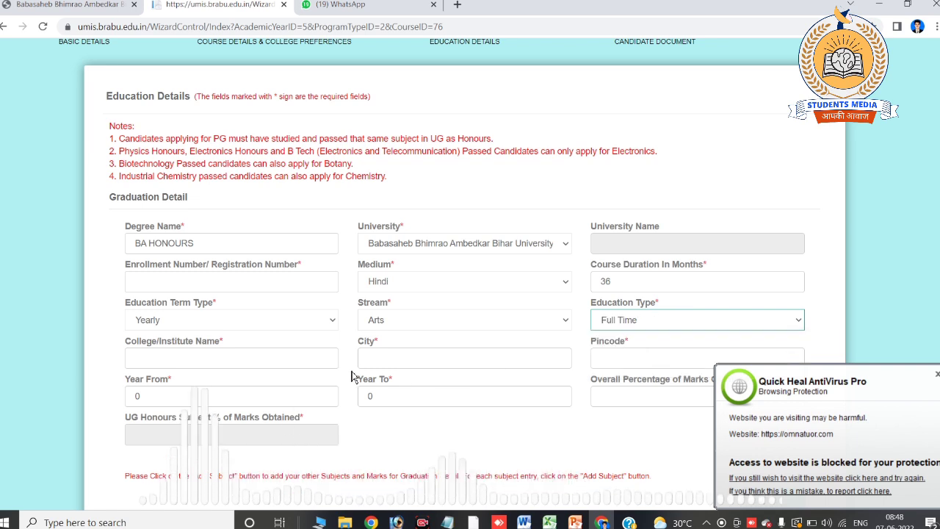
click(320, 363)
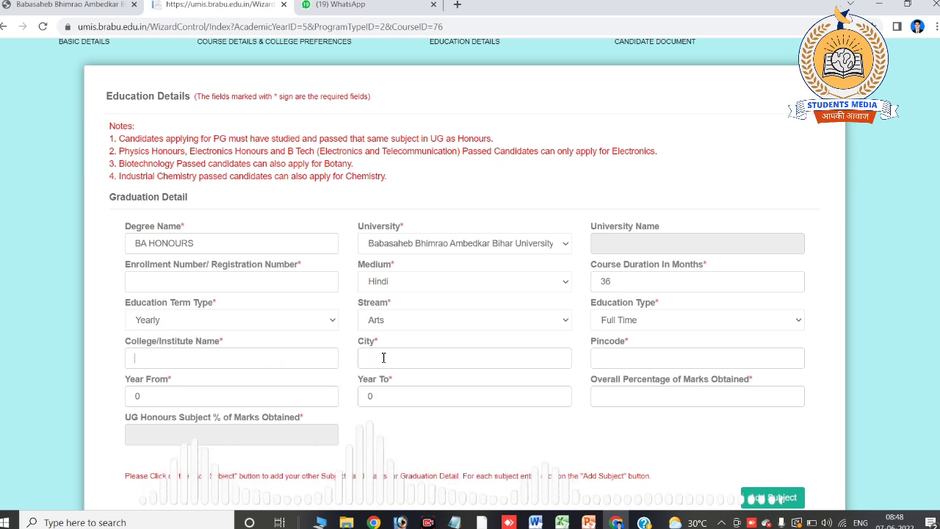
- Fill in DR. R.L.M.S. COLLEGE MUZAFFARPUR's city and pincode, and years 2017 to 2020
click(411, 357)
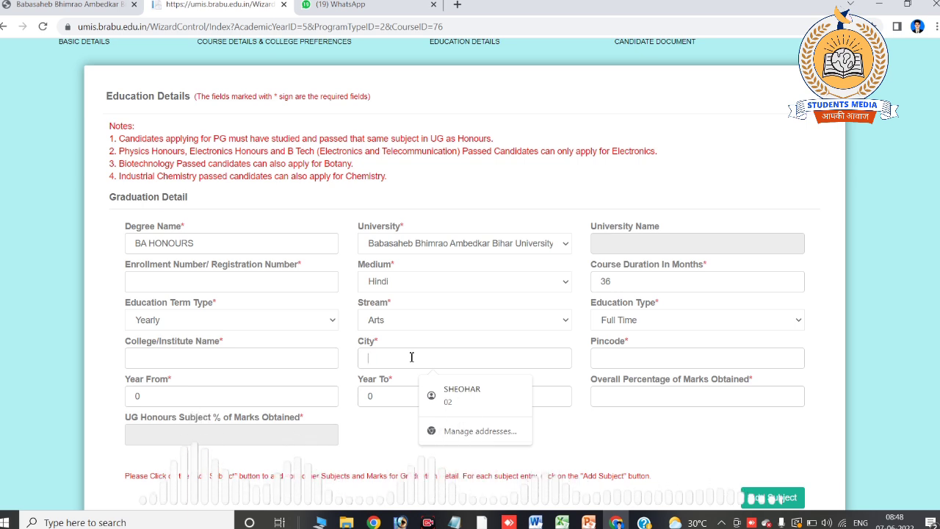
click(633, 357)
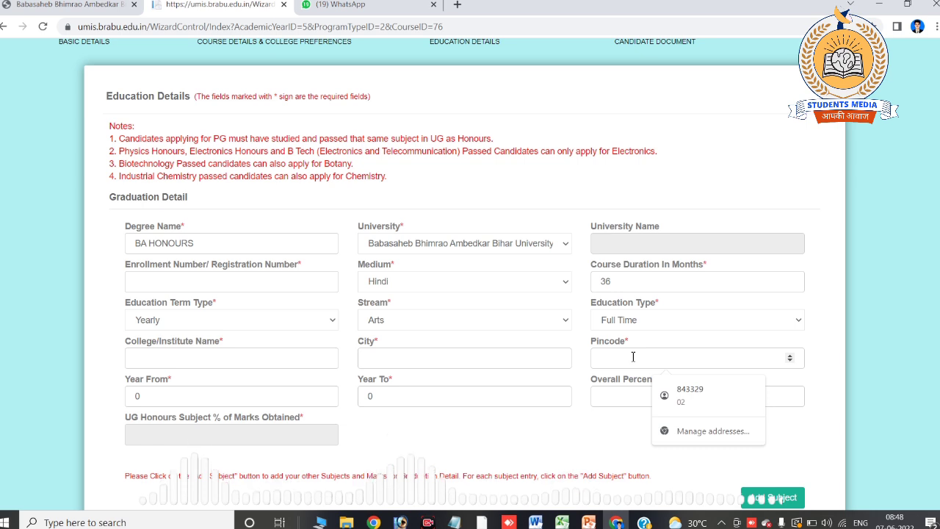
click(153, 394)
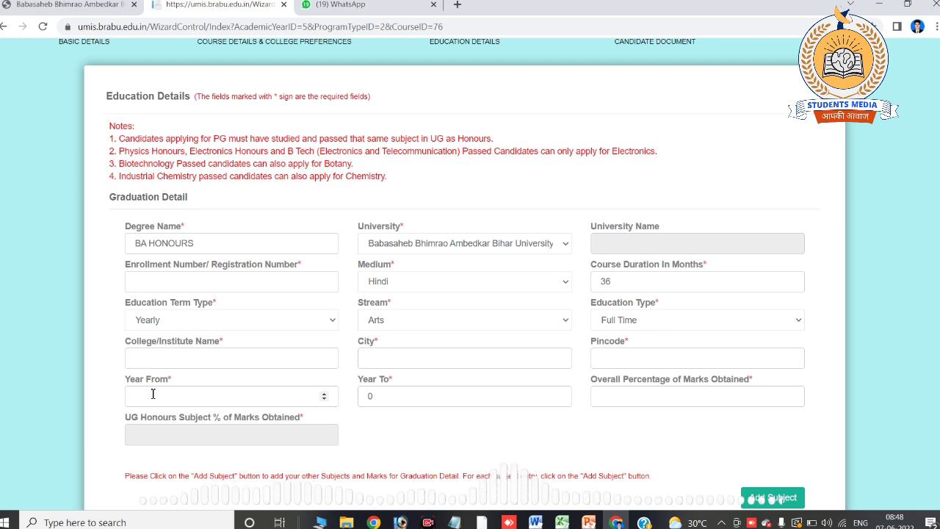
text(2017)
click(405, 402)
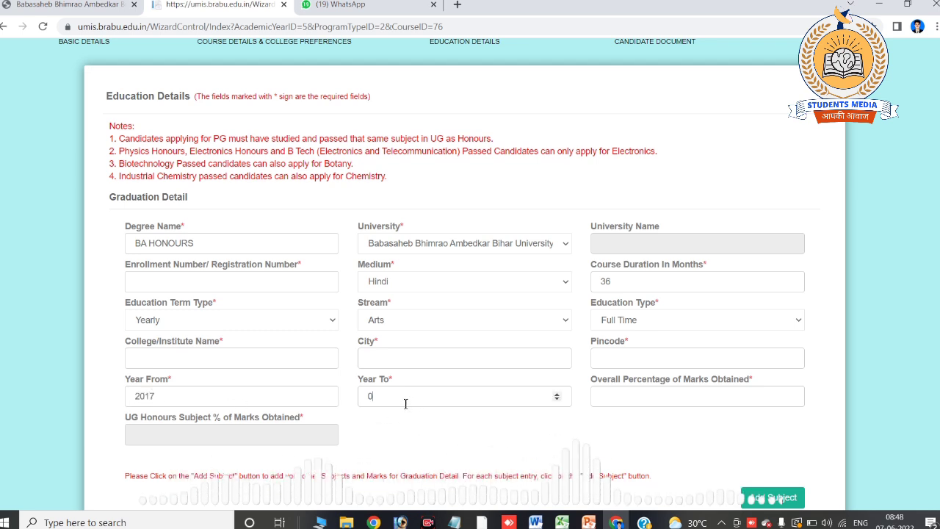
key(BackSpace)
text(2020)
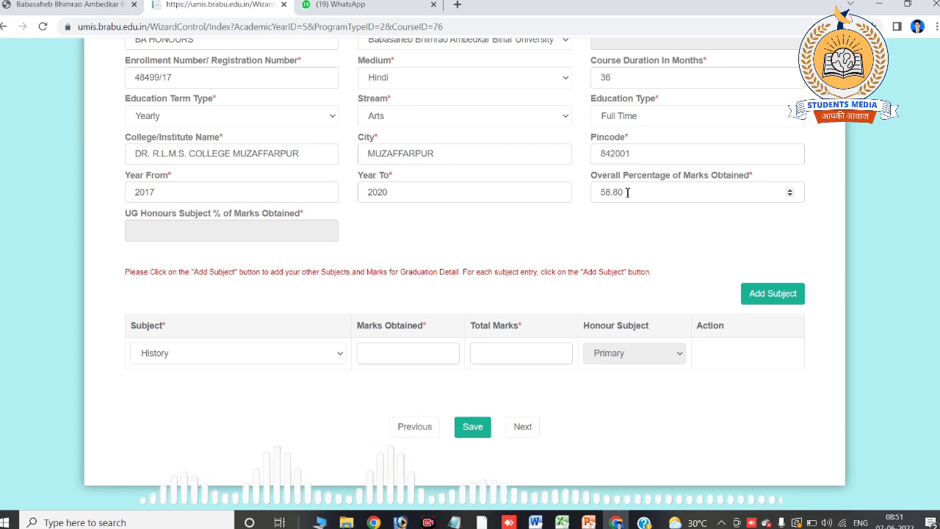
- Enter 58.80 overall, then History marks 480 of 800, giving a 60% UG Honours percentage
click(229, 236)
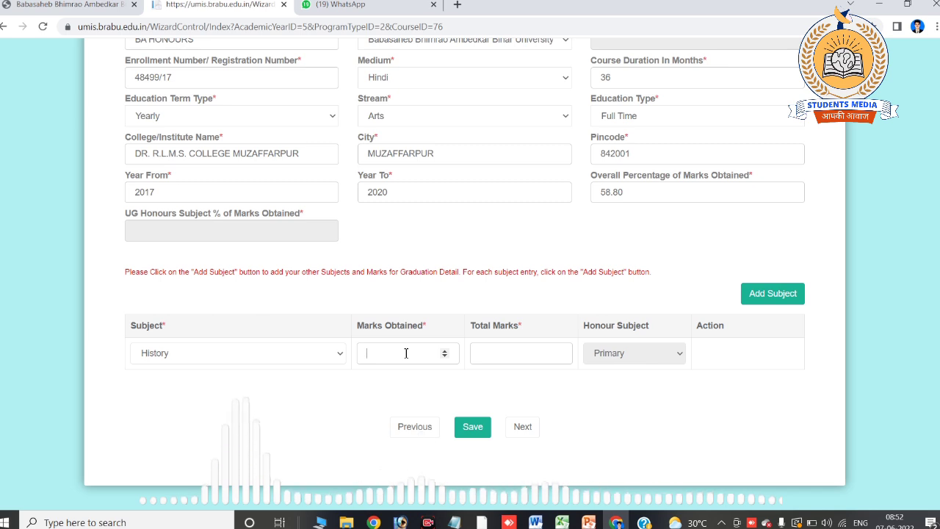
click(512, 354)
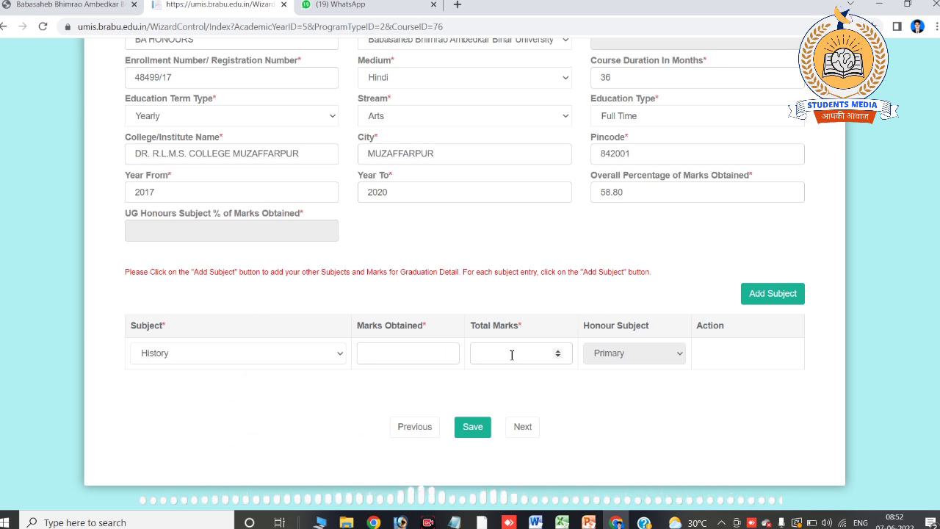
text(800)
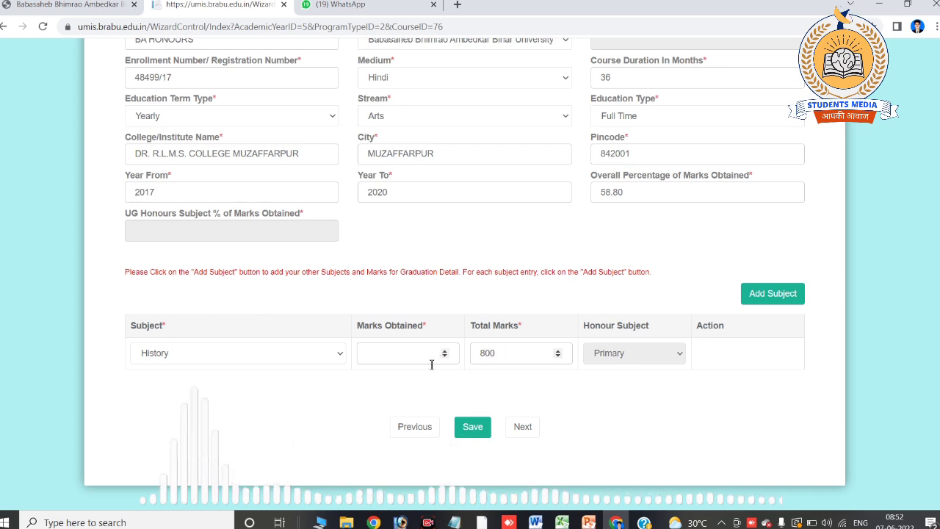
click(432, 356)
text(480)
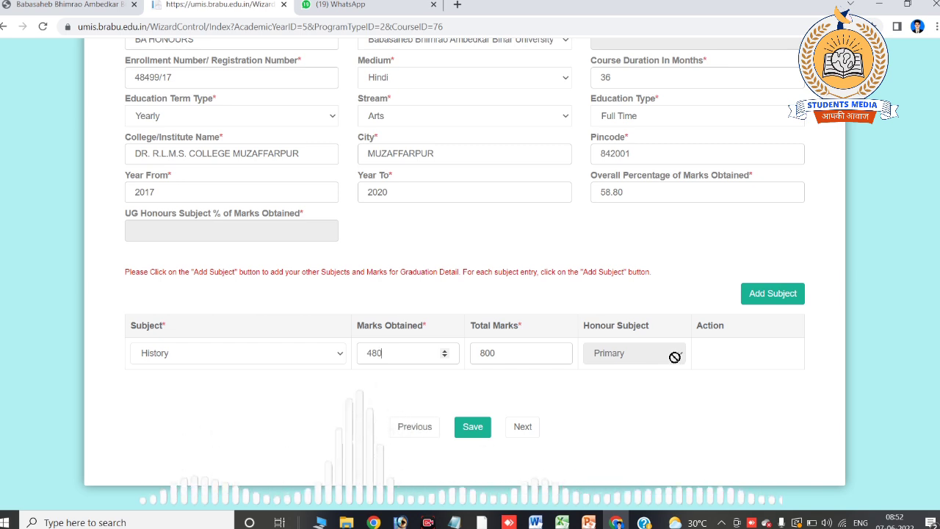
click(178, 360)
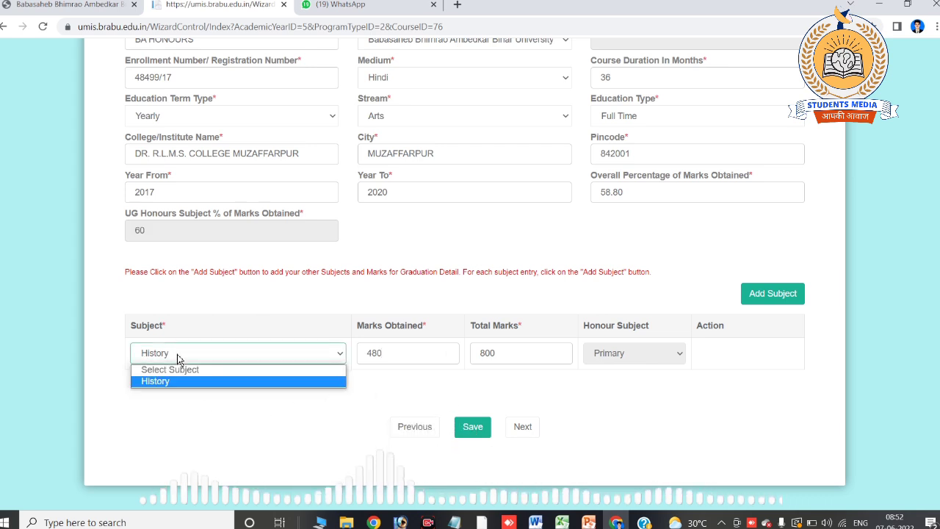
click(178, 360)
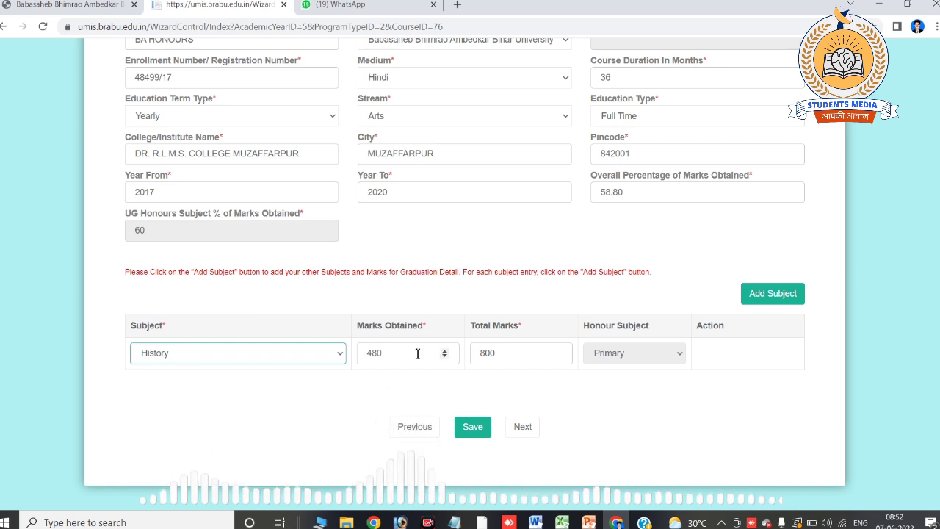
click(755, 304)
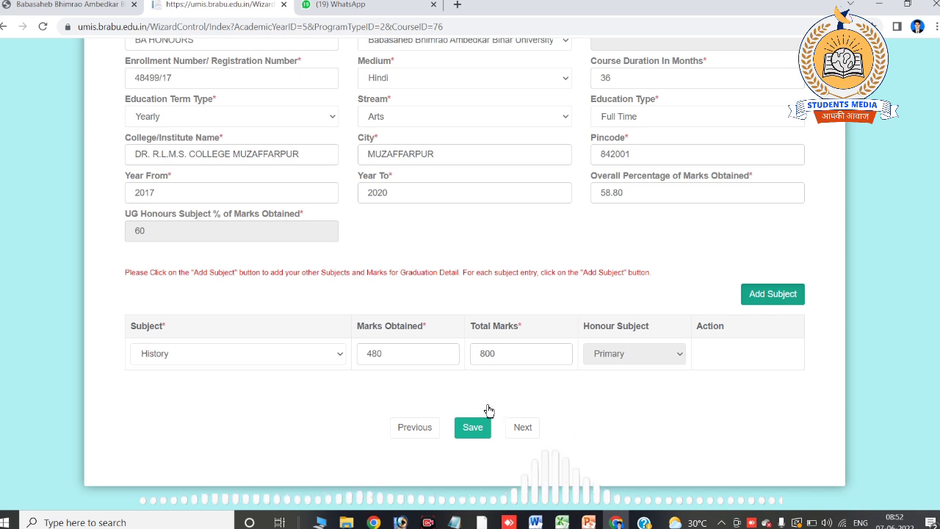
- Add two blank Secondary subject rows under the History row in the marks table
click(474, 429)
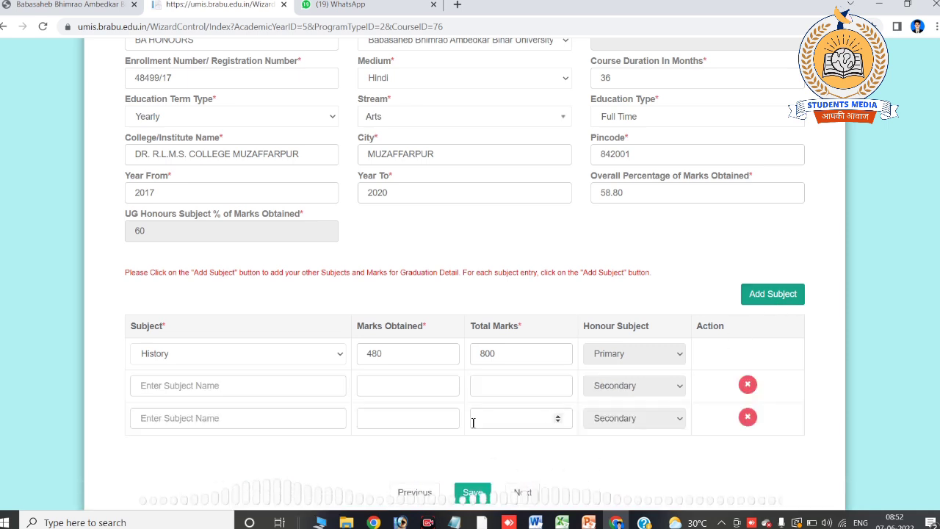
scroll(465, 235, down, 1)
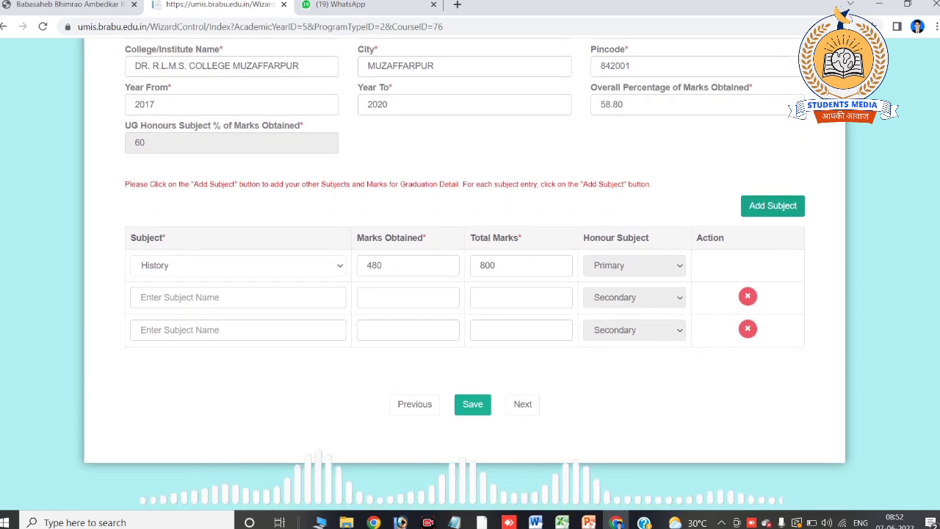